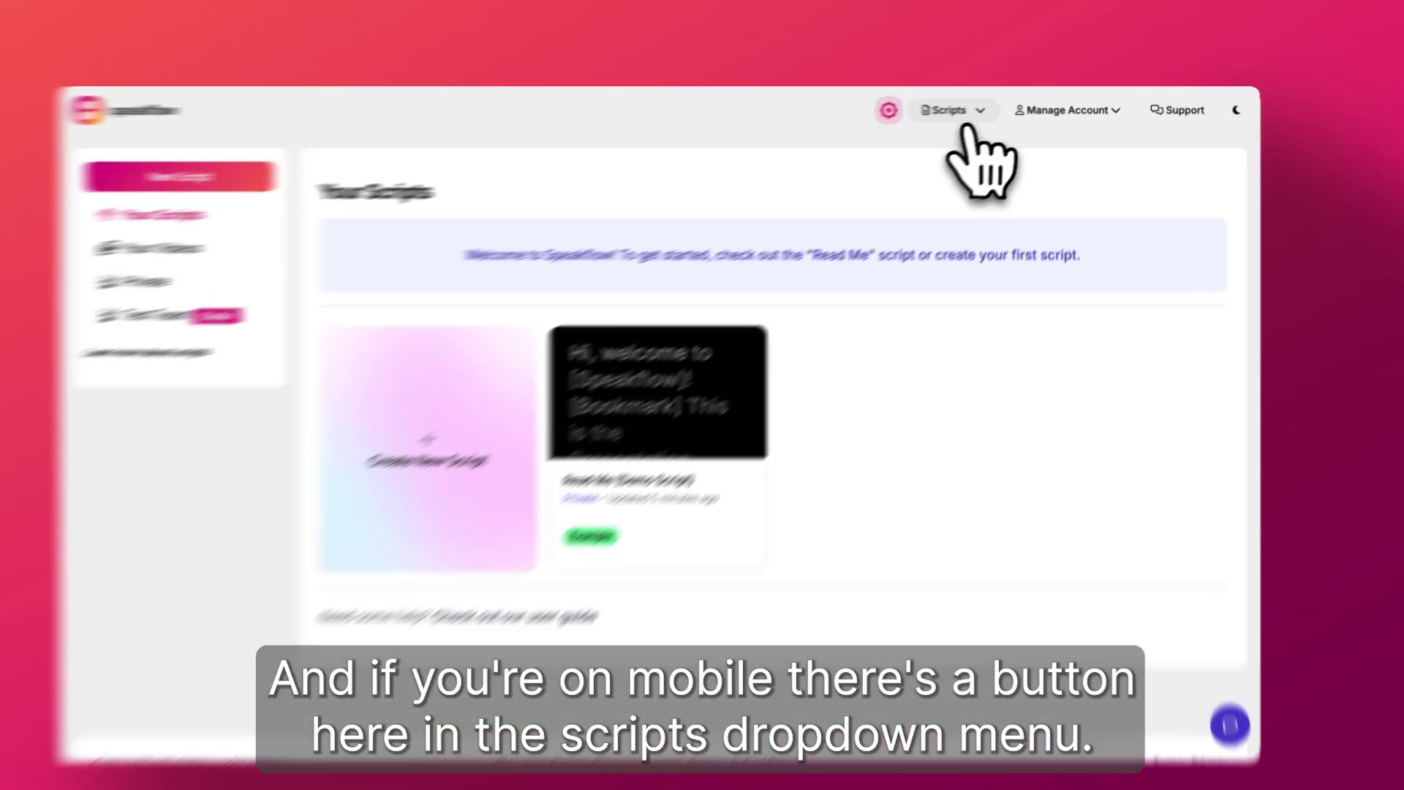
# Open the Scripts menu in the top header to list the available scripts.
pyautogui.click(980, 109)
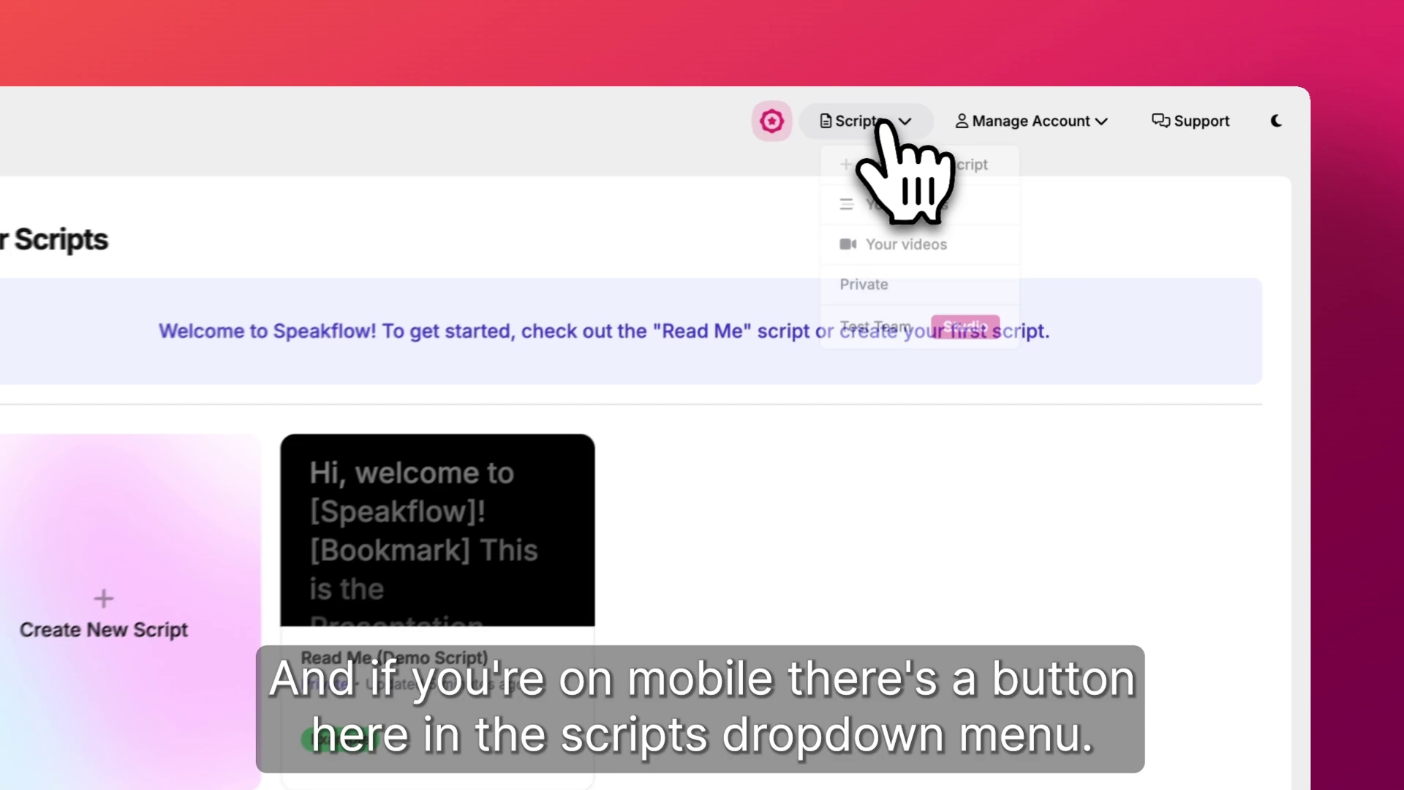
# Create a new blank script, type a test line, then clear it.
pyautogui.click(993, 177)
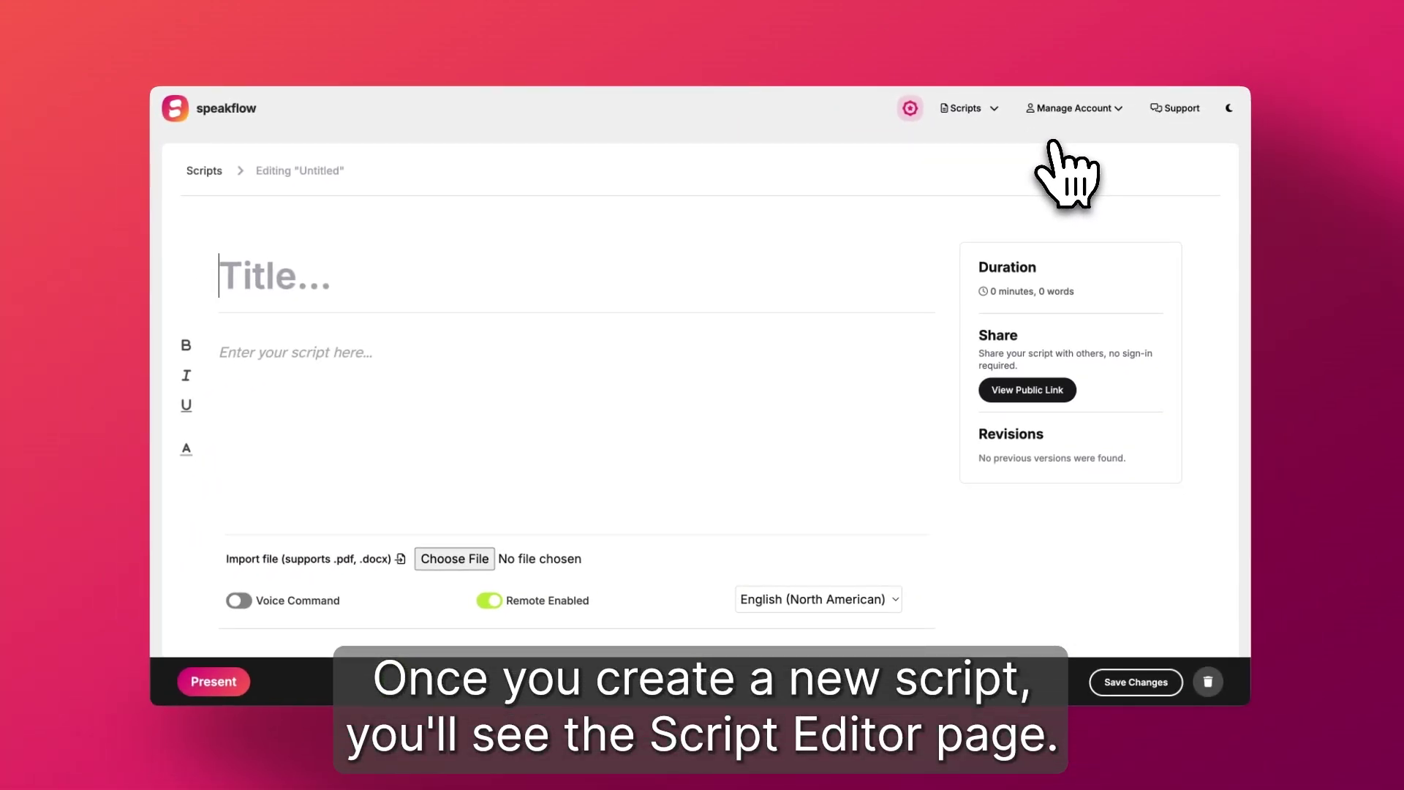
pyautogui.click(460, 364)
pyautogui.write('Simply startt')
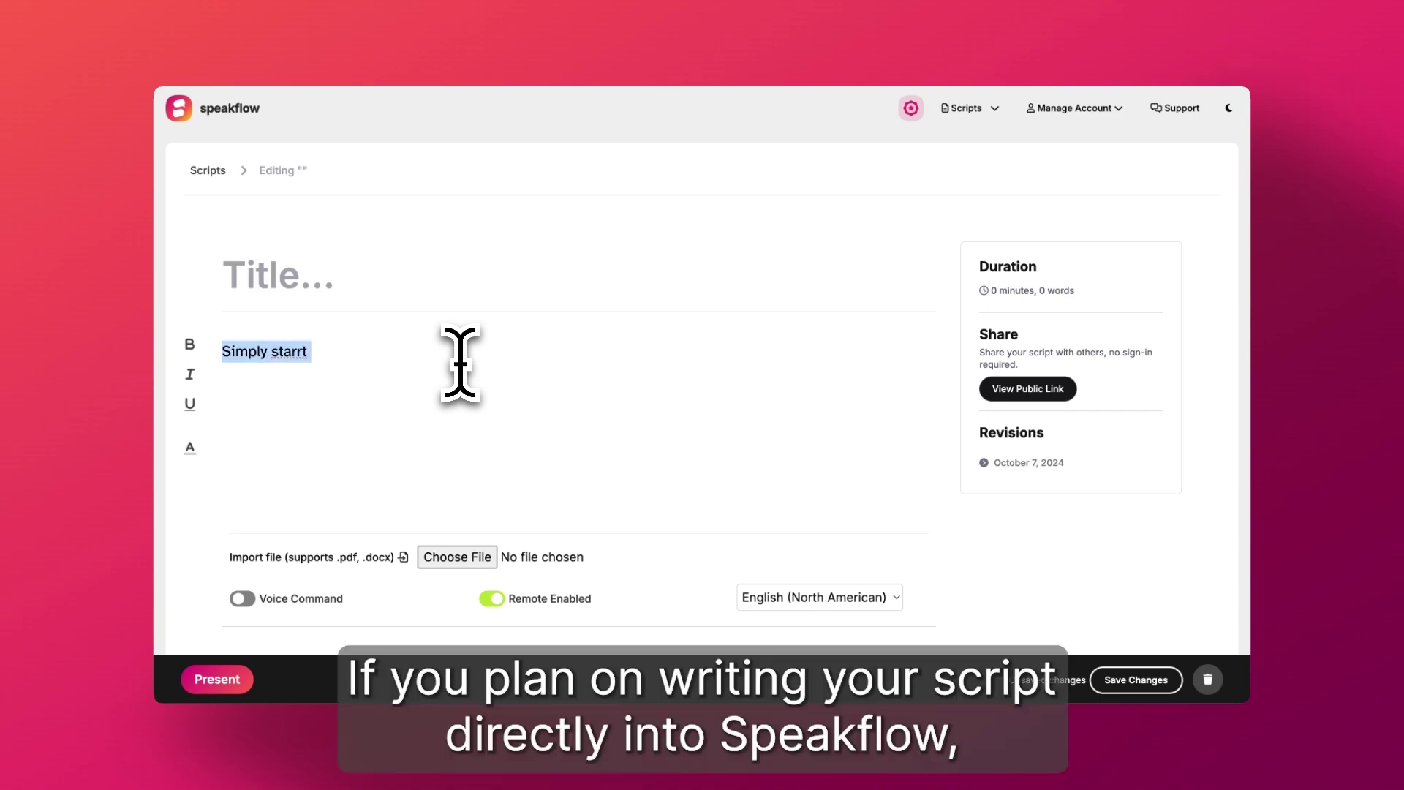
pyautogui.write('Sim')
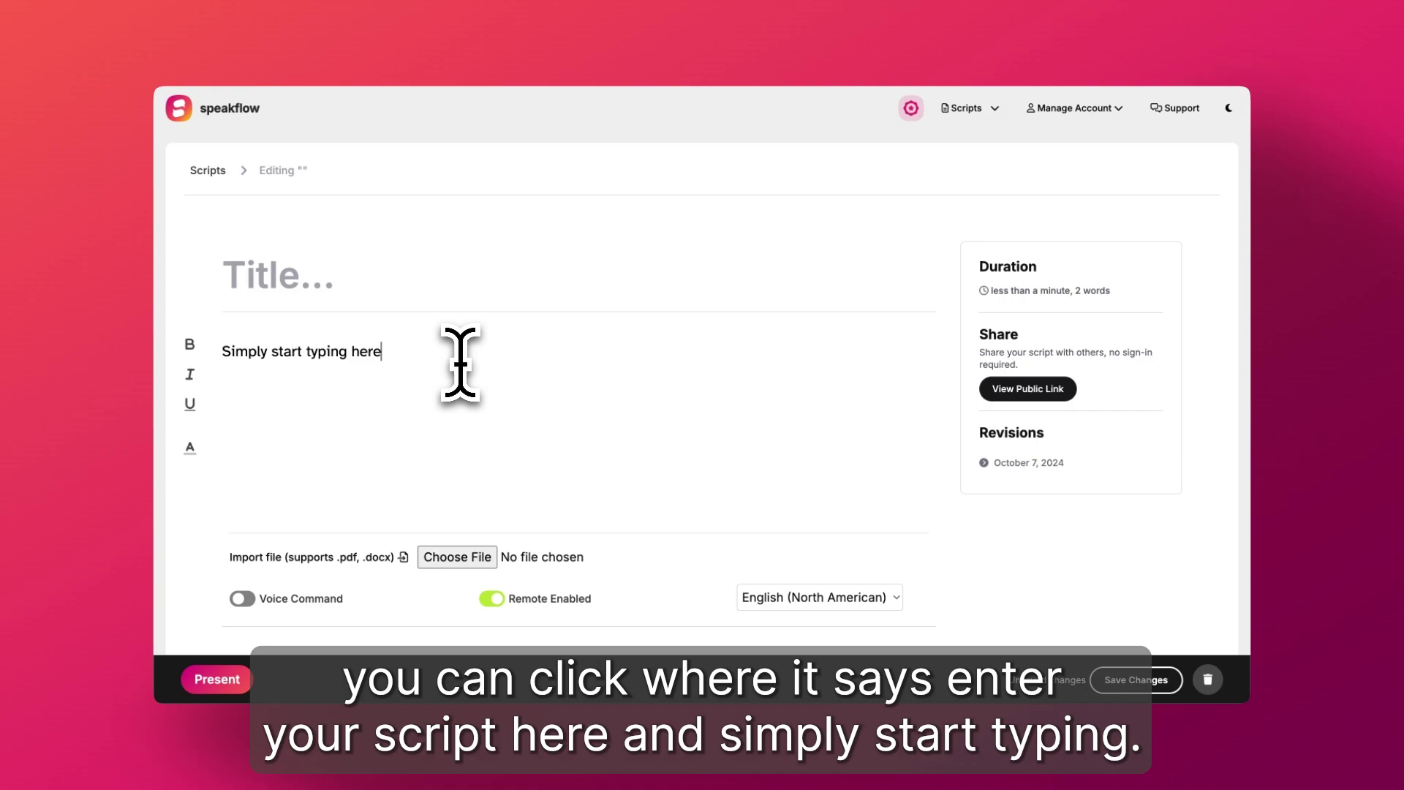
pyautogui.hotkey('ctrl', 'a')
pyautogui.press('BackSpace')
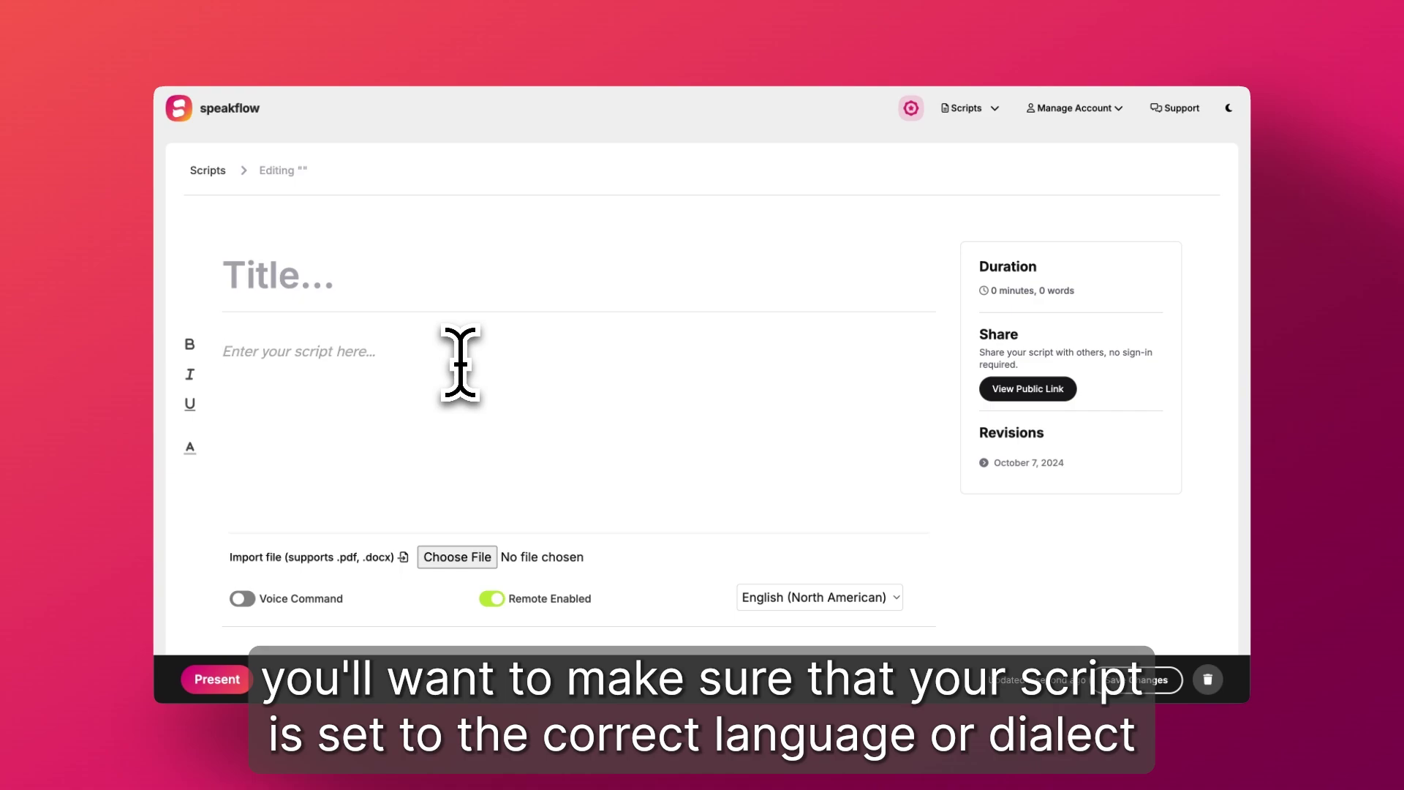
# Keep English (North American) as the script language.
pyautogui.scroll(-1, 492, 336)
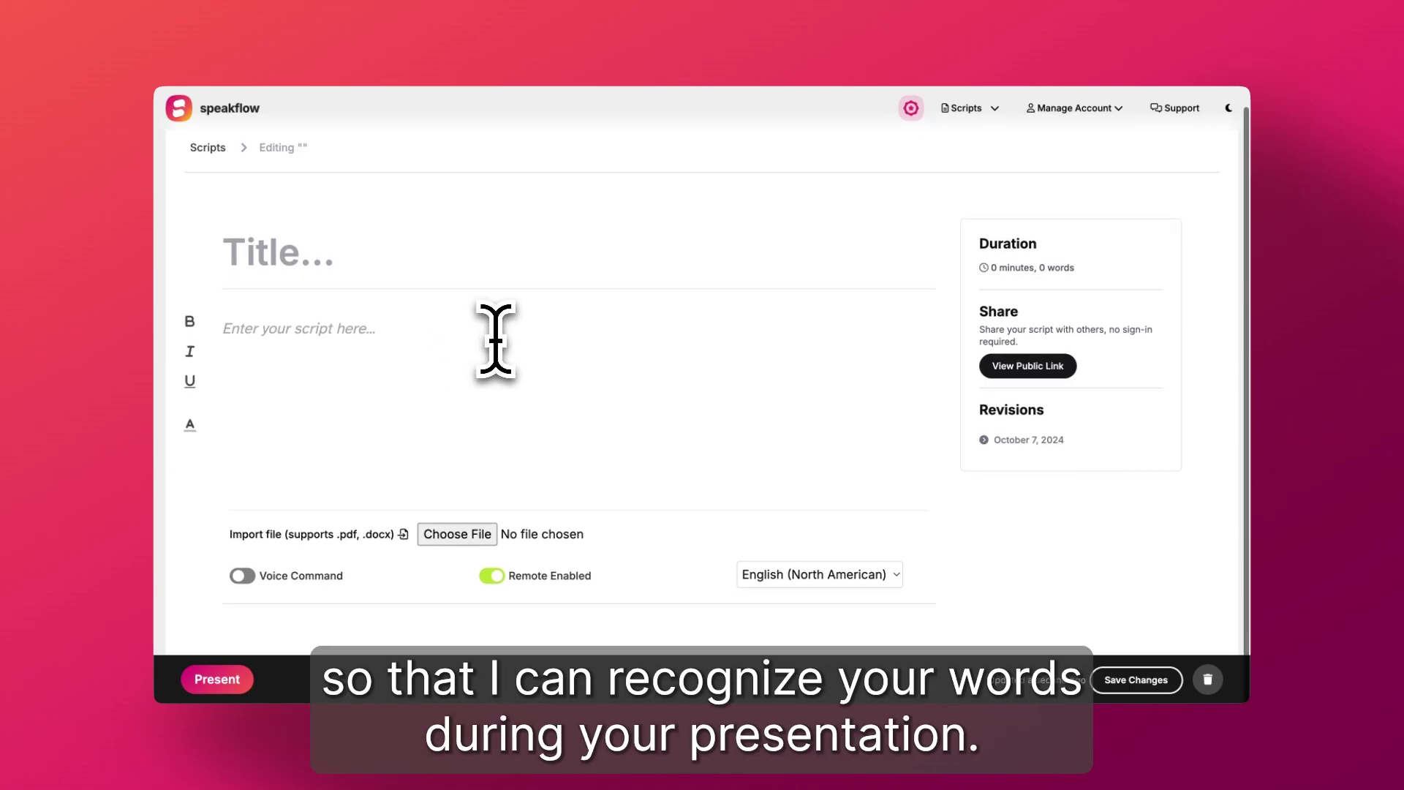
pyautogui.click(816, 578)
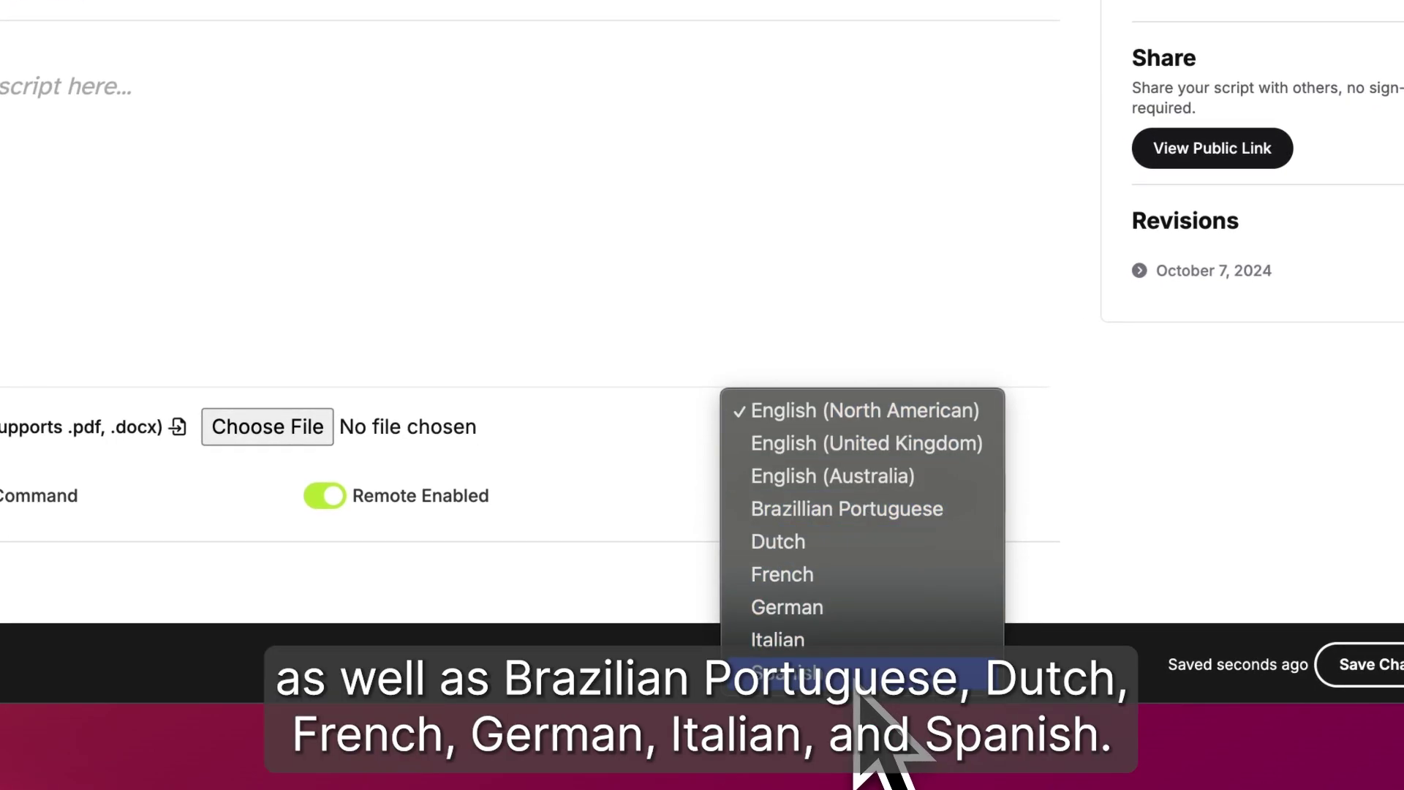
pyautogui.click(841, 421)
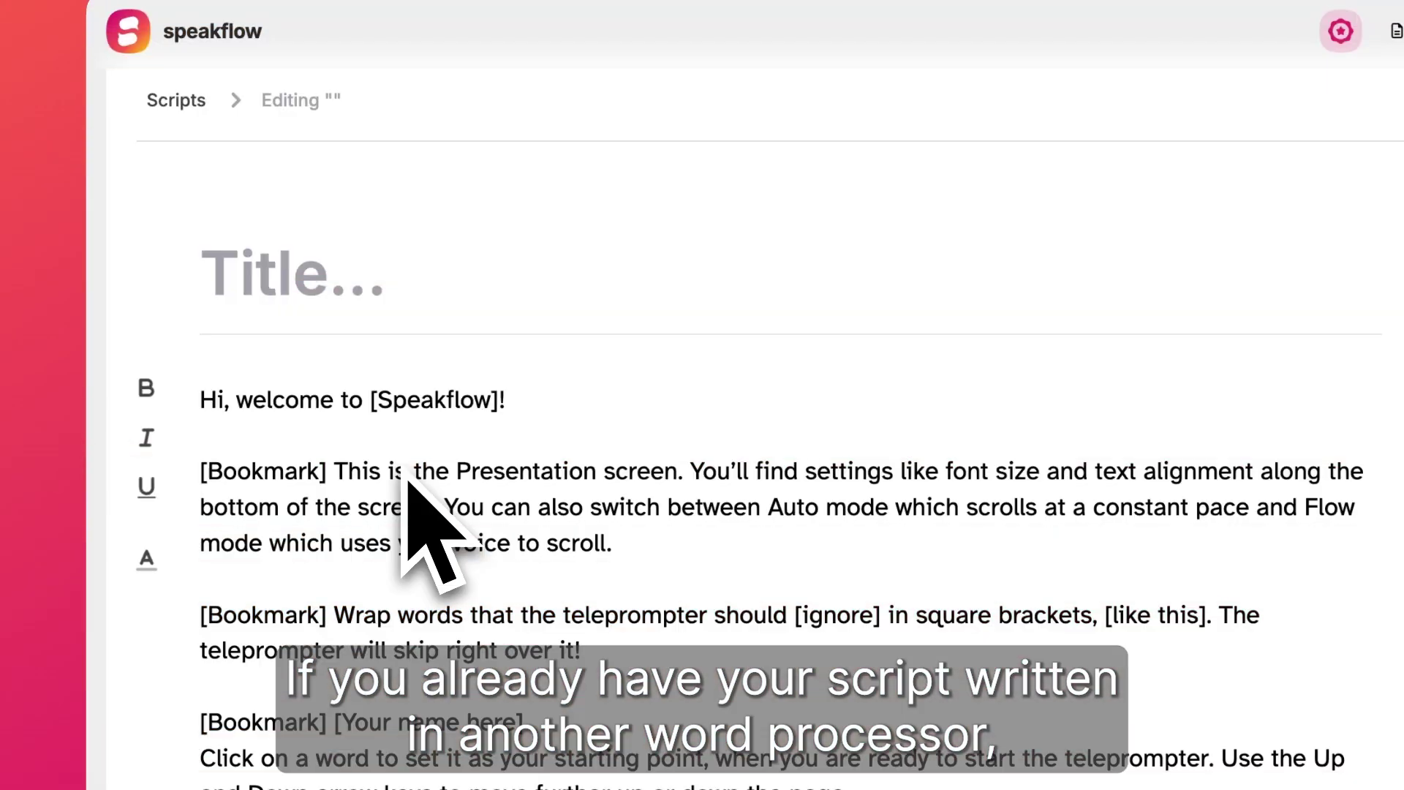
# Select and delete all of the pasted script text.
pyautogui.scroll(-3, 432, 534)
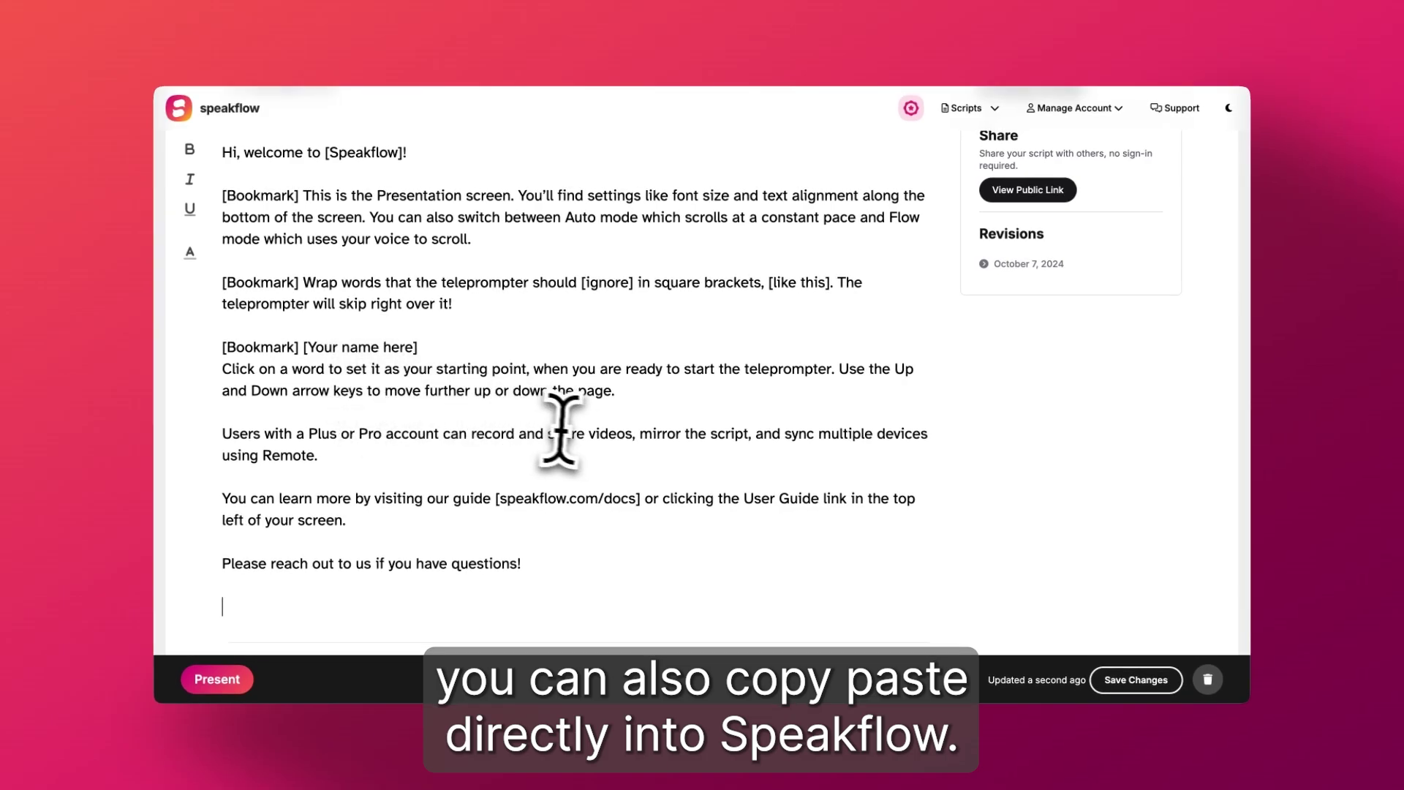
pyautogui.hotkey('ctrl', 'a')
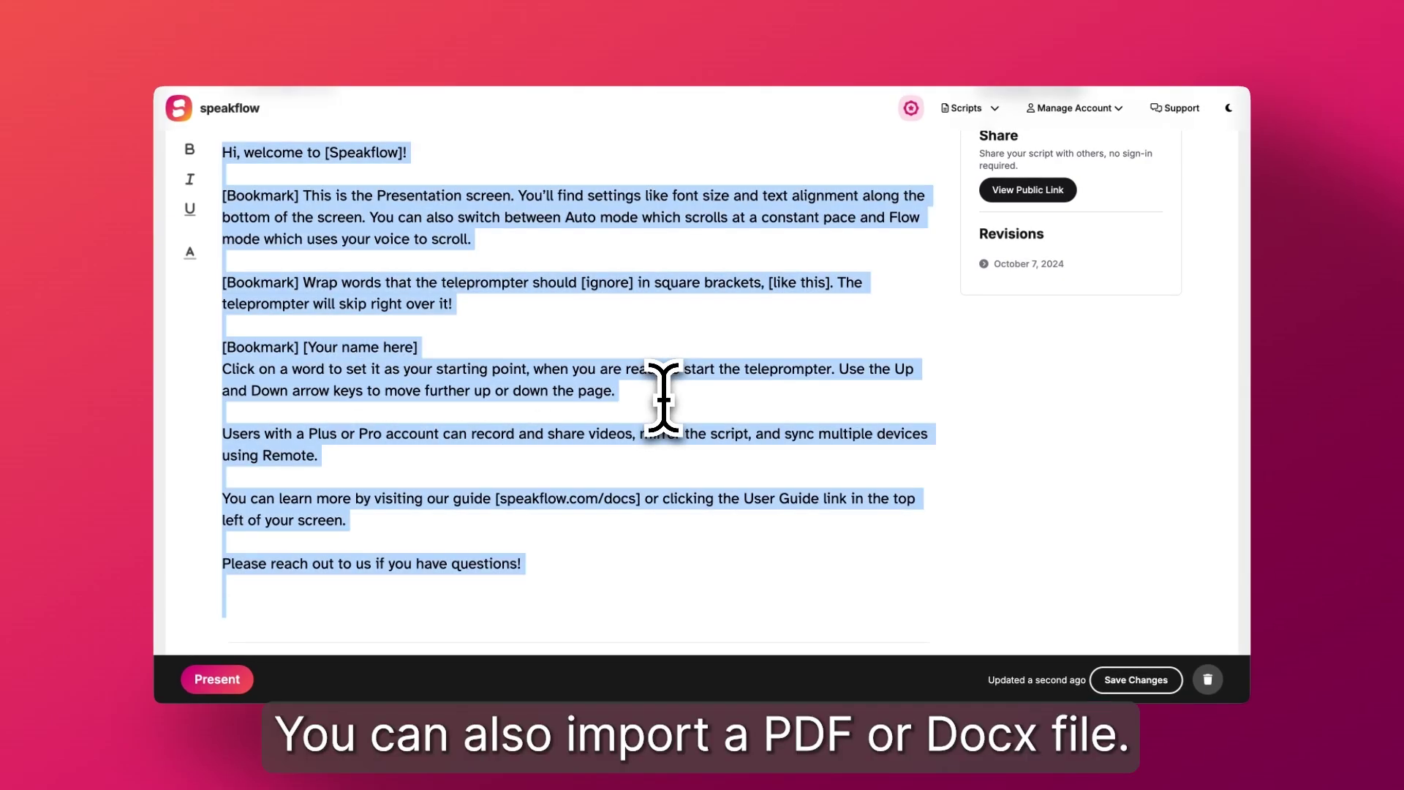
pyautogui.press('BackSpace')
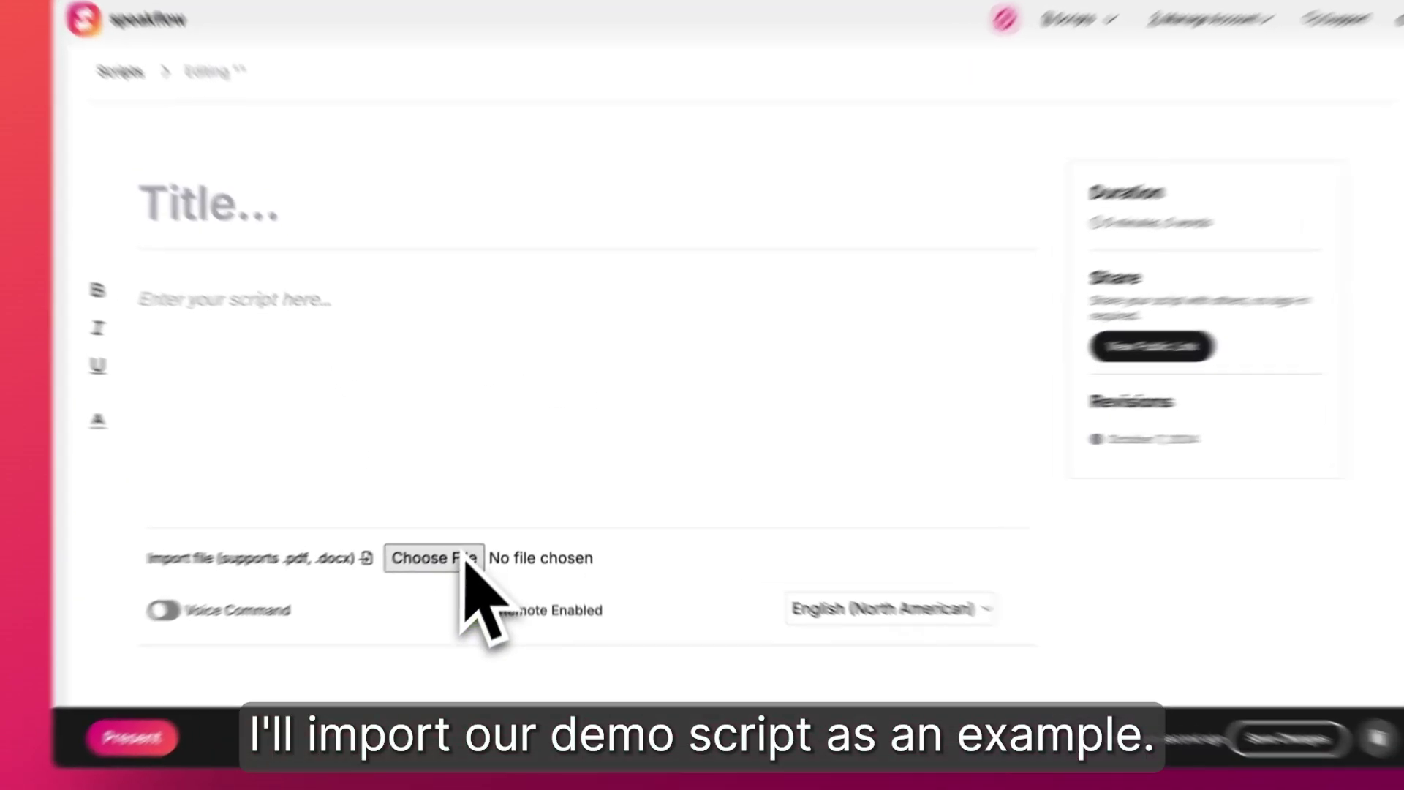
# Import Read Me (Demo Script).docx and complete the title as 'Demo Script Copy'.
pyautogui.click(461, 565)
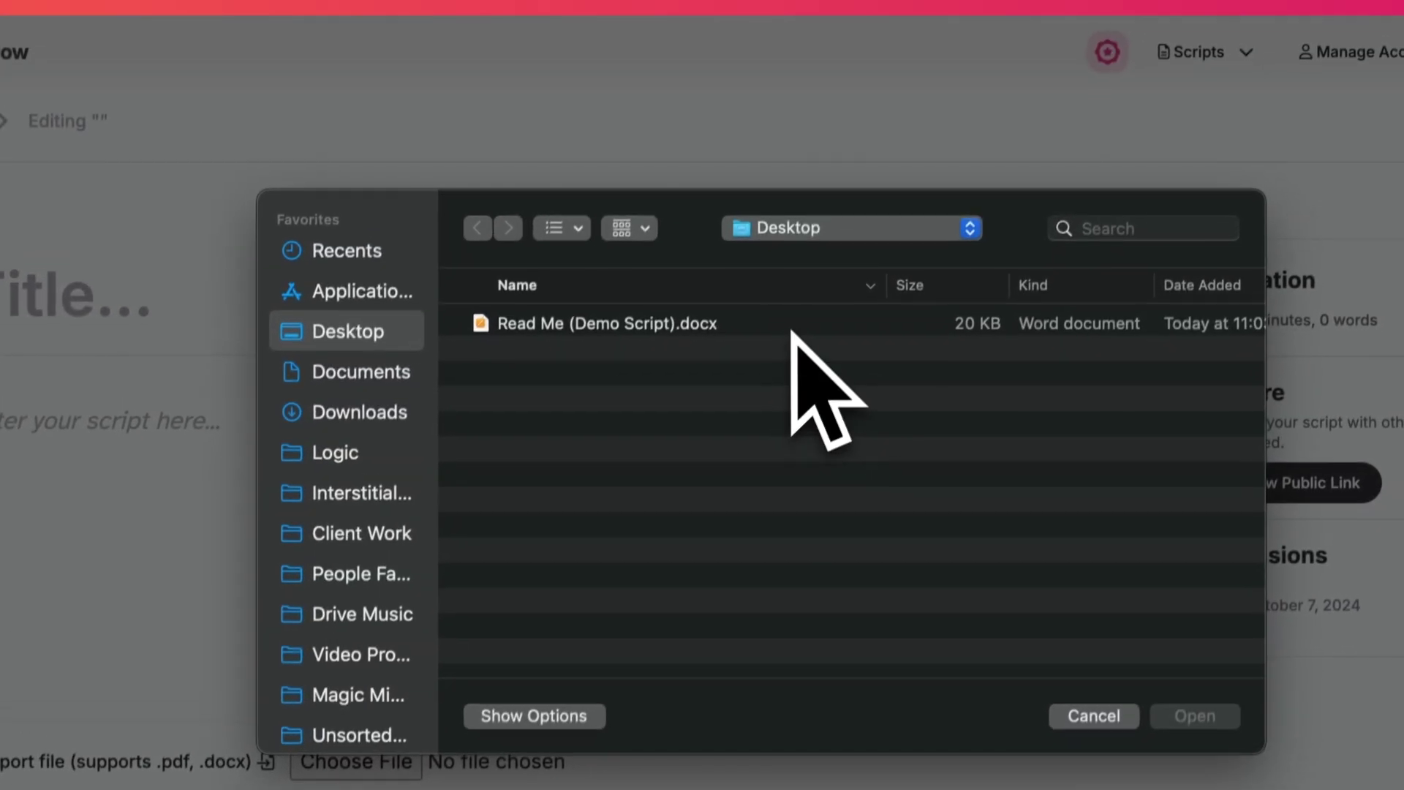
pyautogui.doubleClick(826, 154)
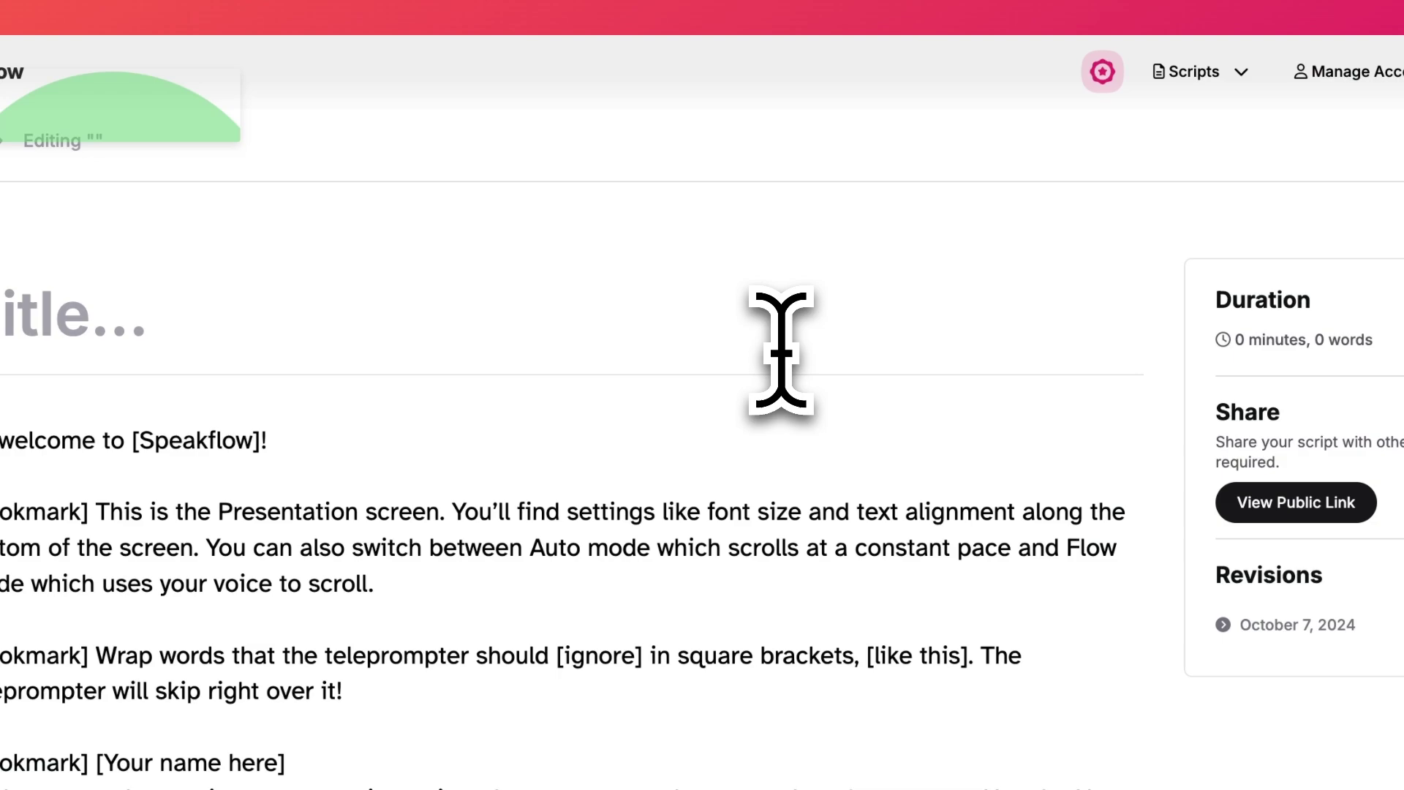
pyautogui.write('Script Copy')
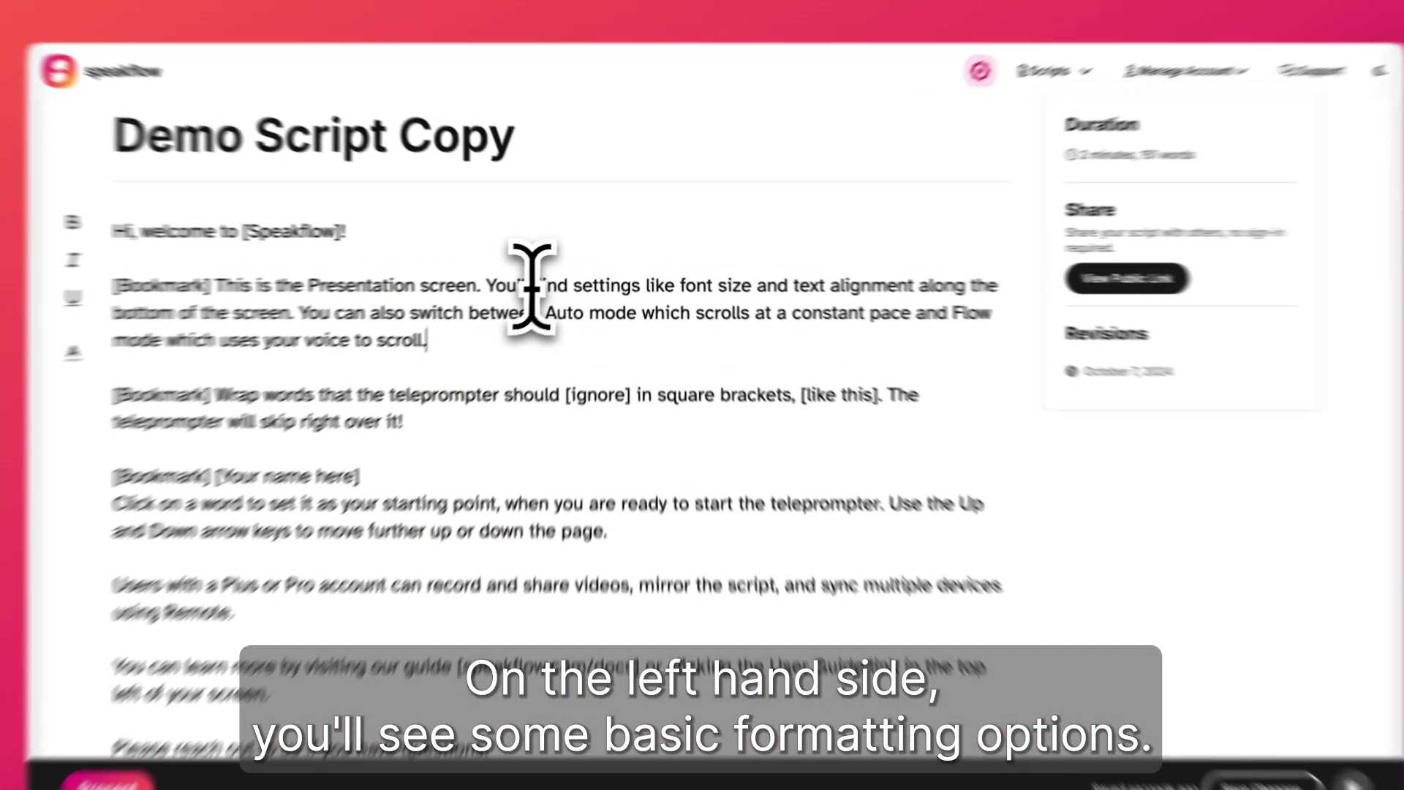
# Make the word 'You'll' bold and the word 'find' italic.
pyautogui.moveTo(553, 279); pyautogui.dragTo(521, 278)
pyautogui.moveTo(439, 296); pyautogui.dragTo(434, 296)
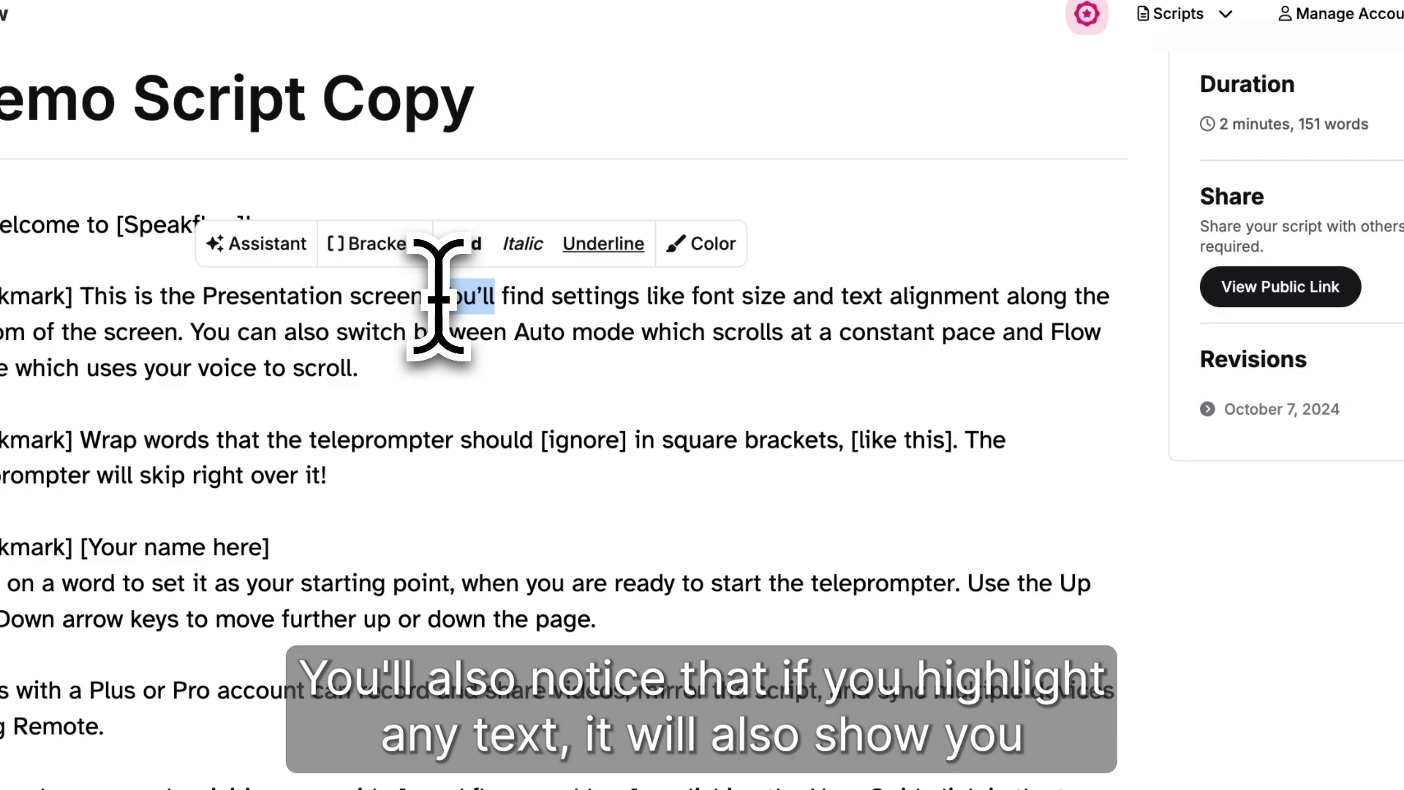
pyautogui.click(462, 244)
pyautogui.doubleClick(541, 296)
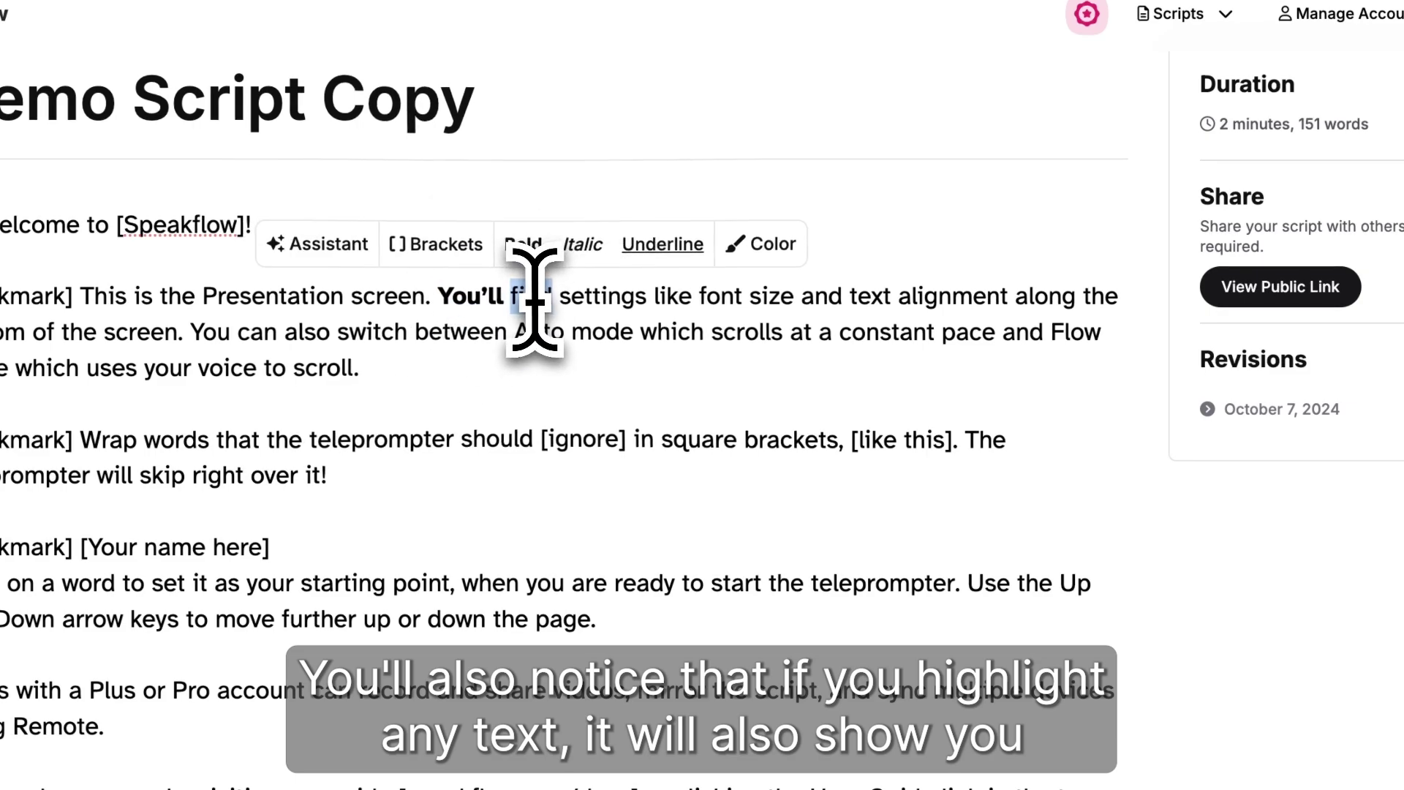
pyautogui.click(580, 244)
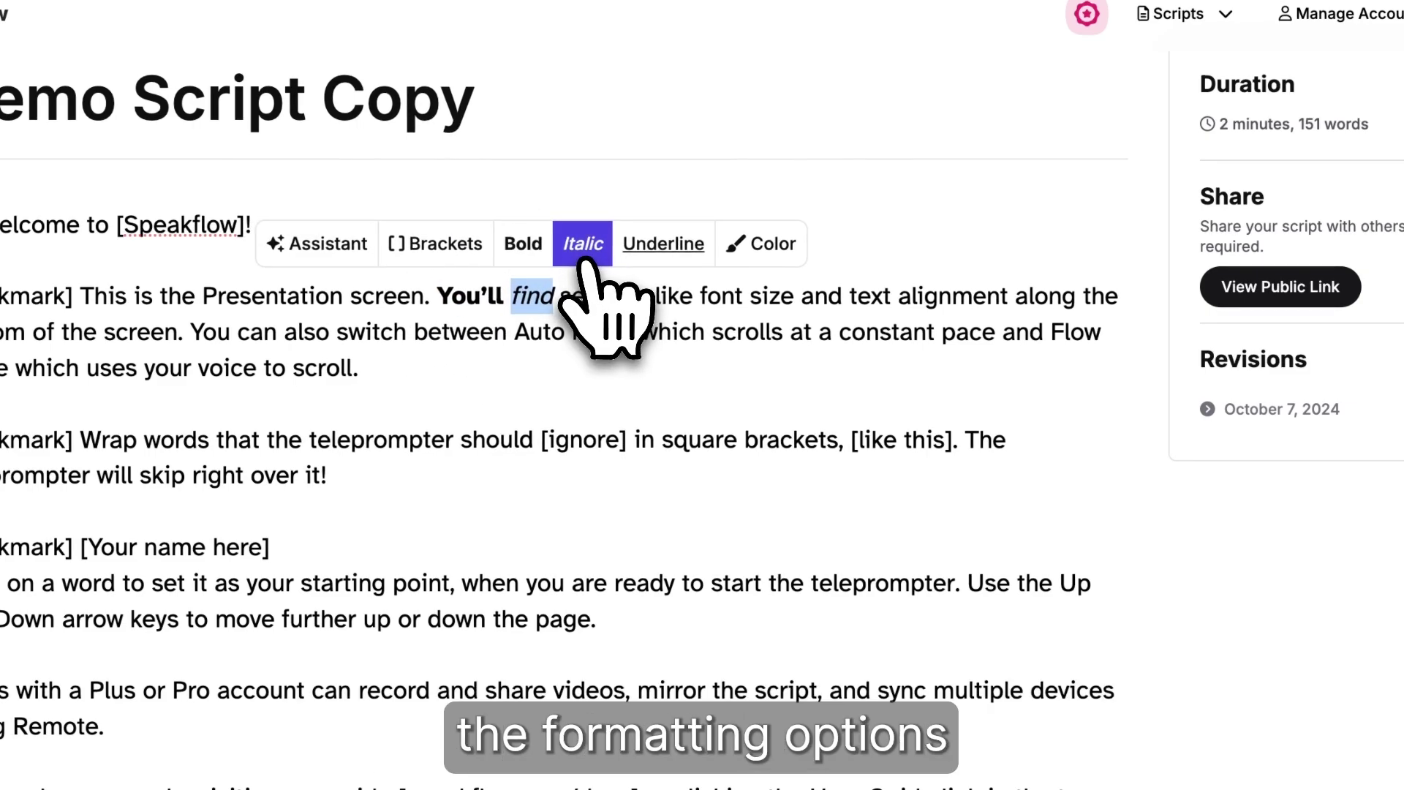
# Underline 'settings' and colour 'like' red, then deselect the text.
pyautogui.doubleClick(594, 296)
pyautogui.click(737, 243)
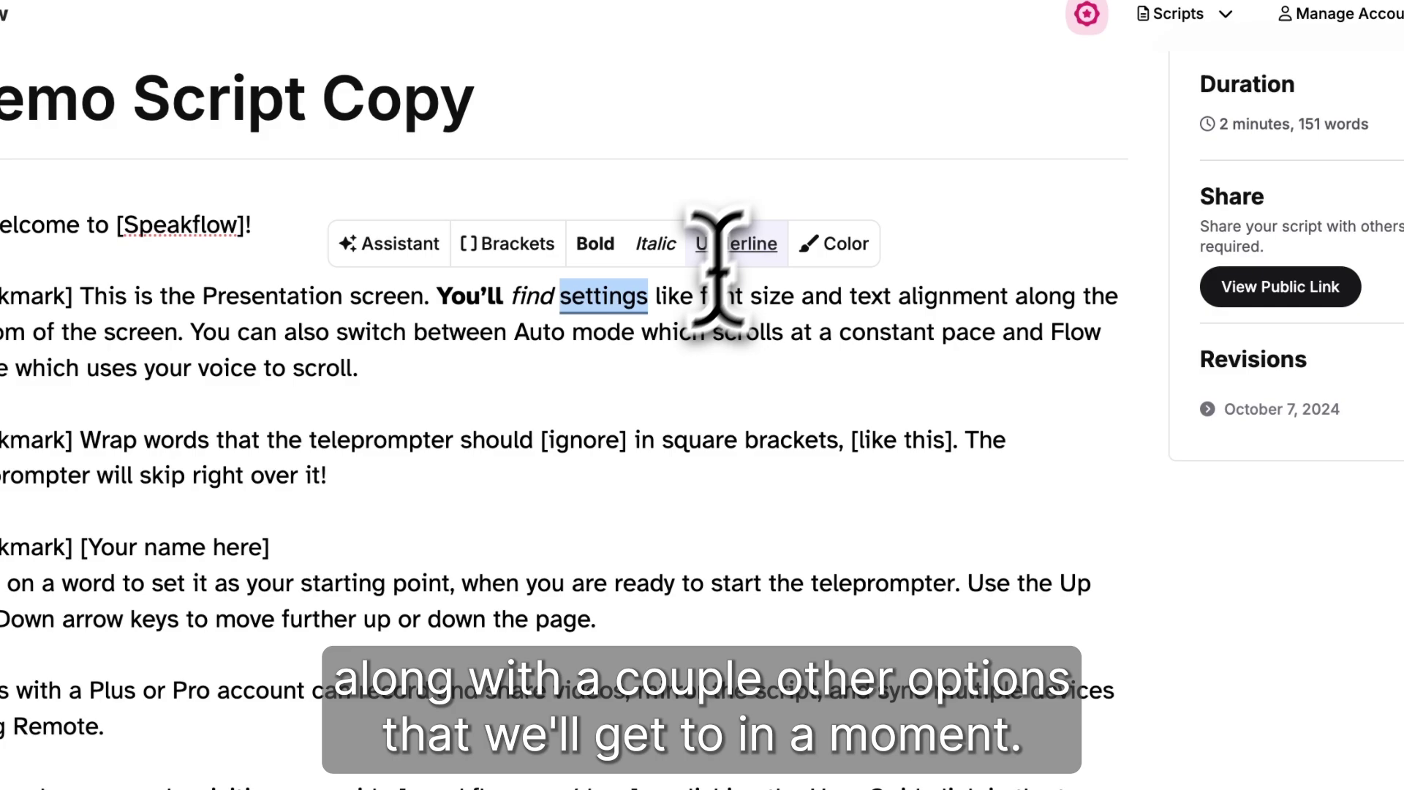
pyautogui.doubleClick(672, 296)
pyautogui.click(872, 253)
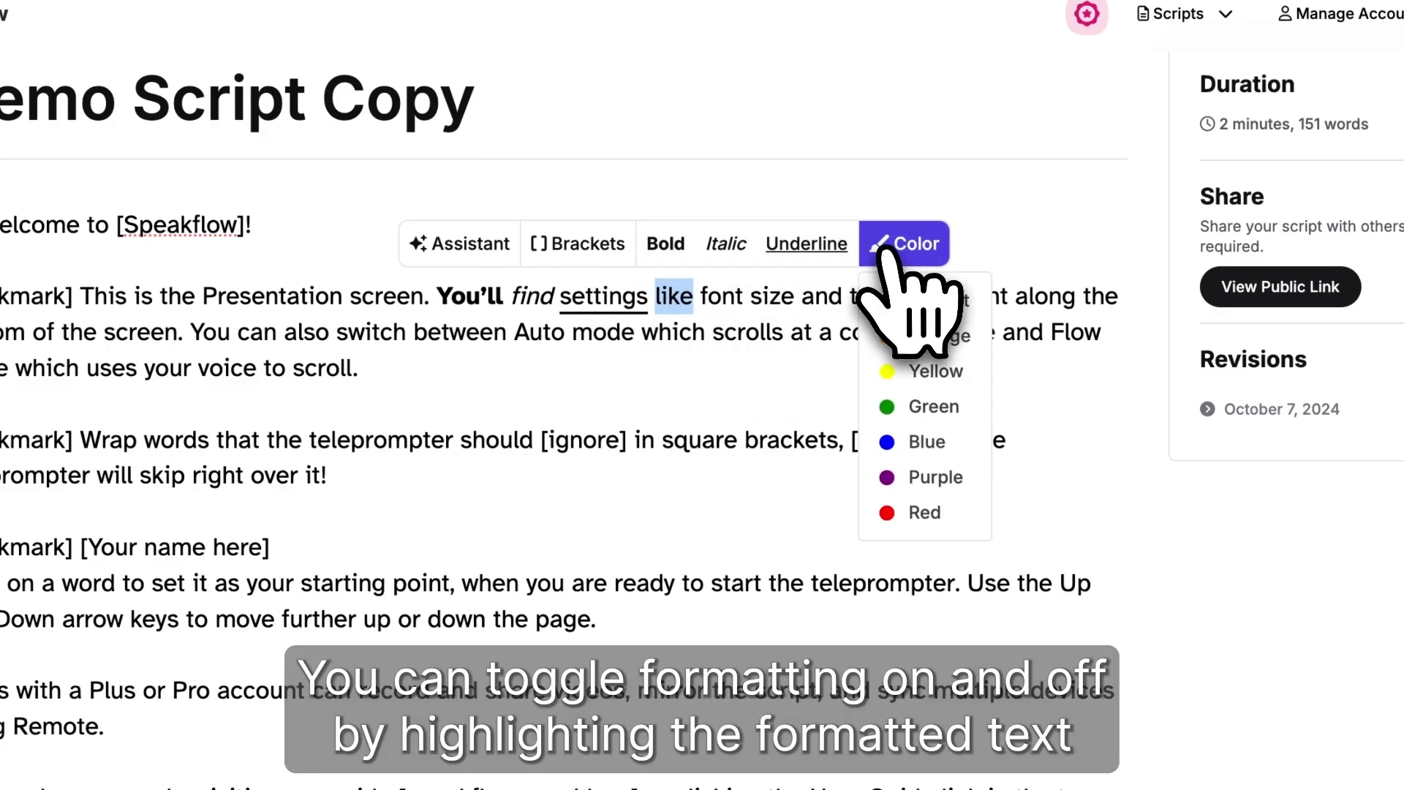
pyautogui.click(926, 513)
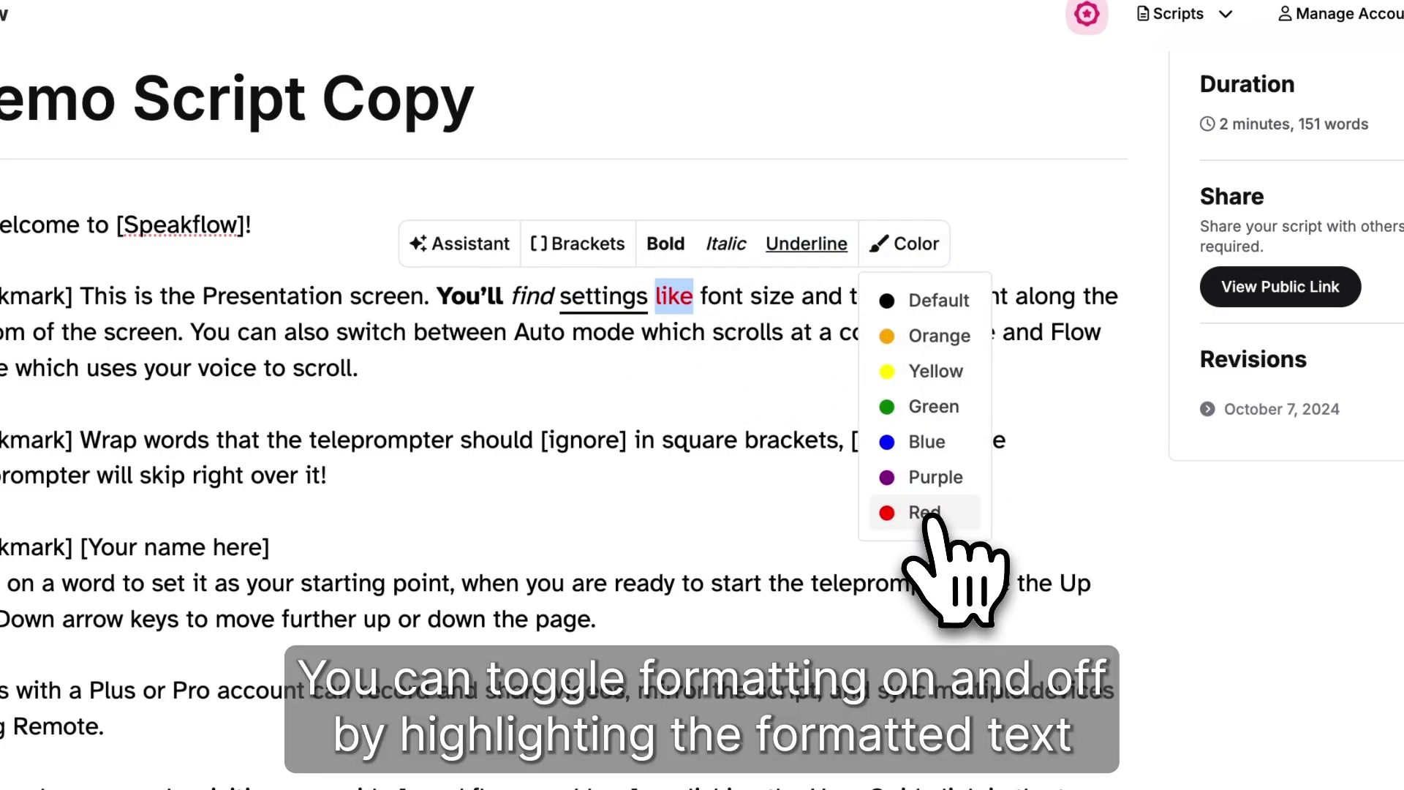
pyautogui.click(783, 307)
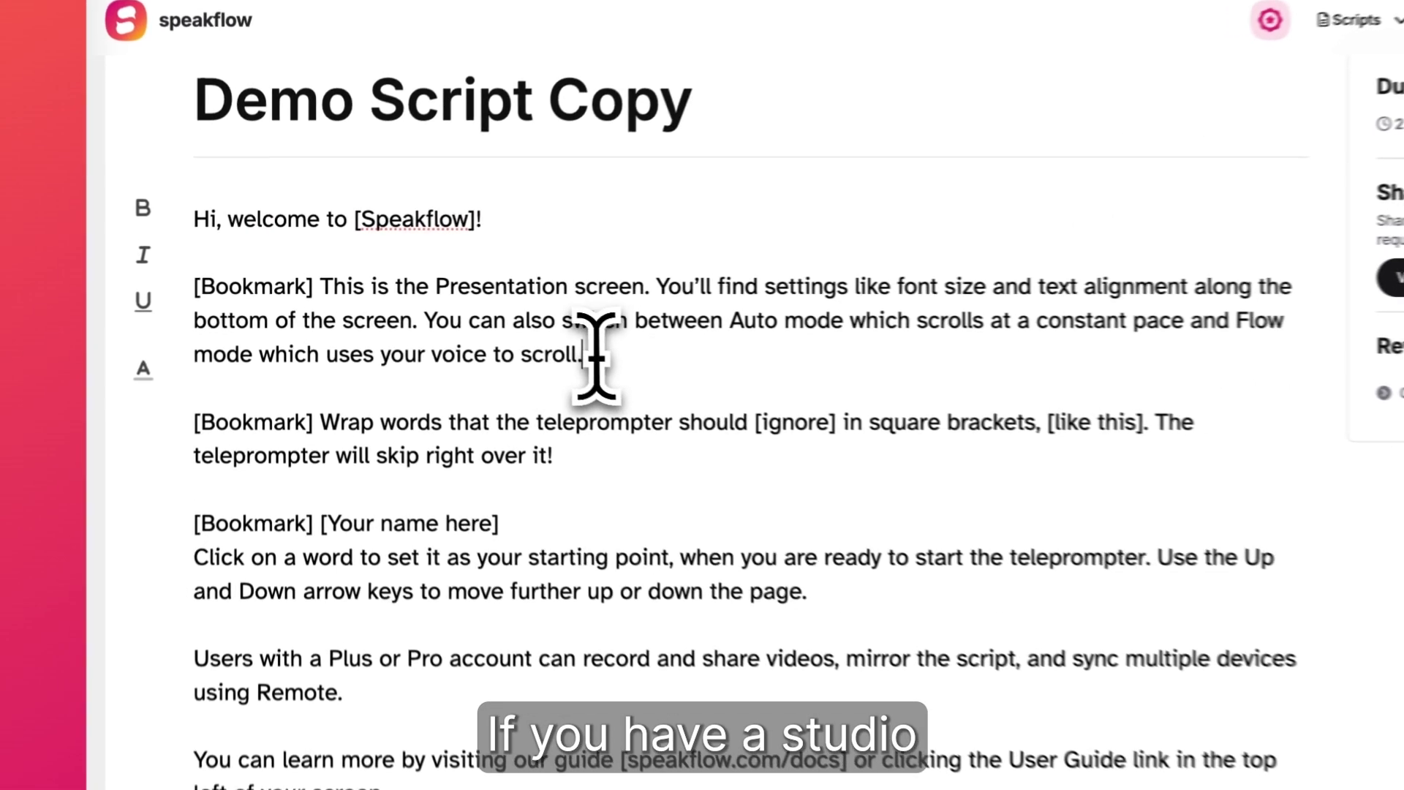
# Replace the Presentation-screen paragraph with the Writing Assistant's AI rephrasing, then close the assistant.
pyautogui.moveTo(475, 322); pyautogui.dragTo(304, 280)
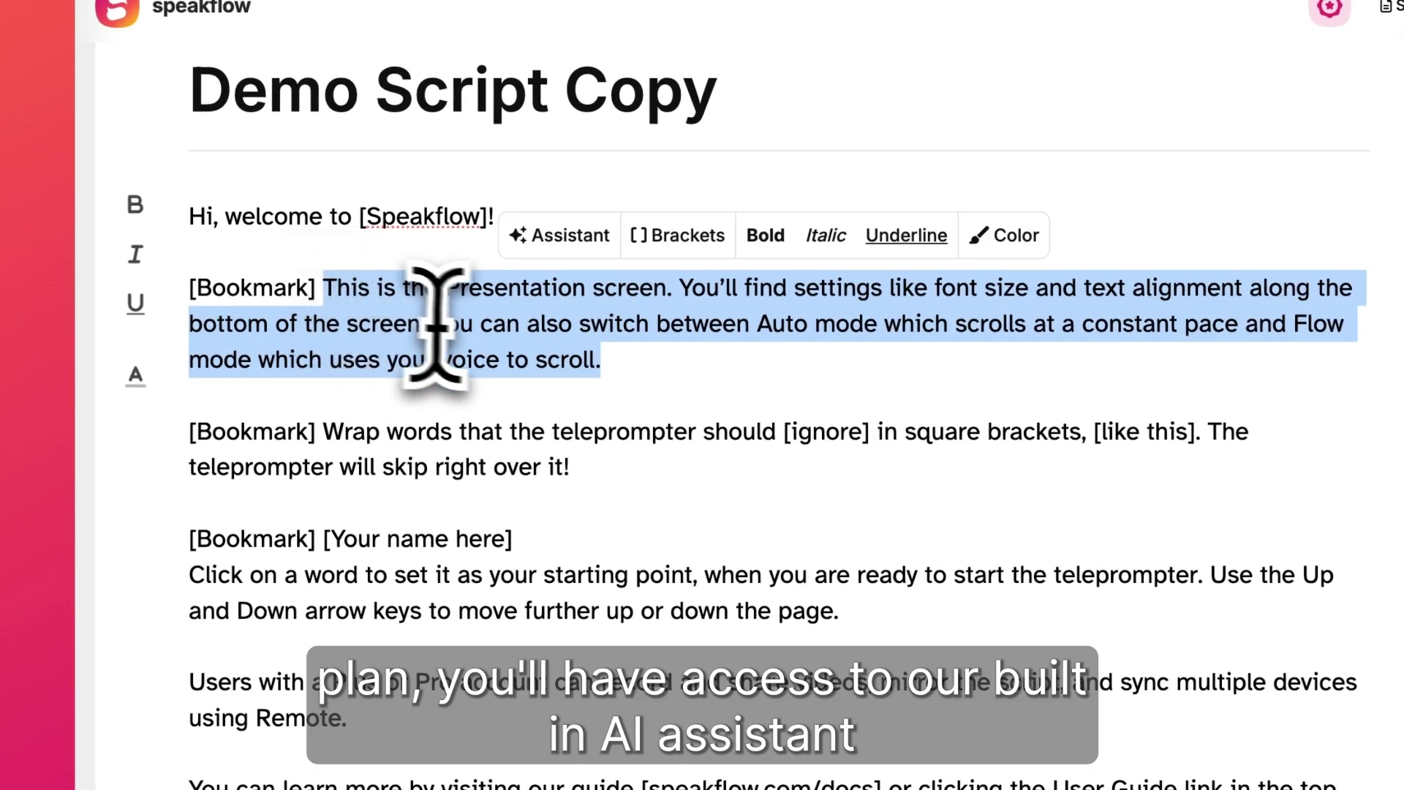
pyautogui.click(598, 250)
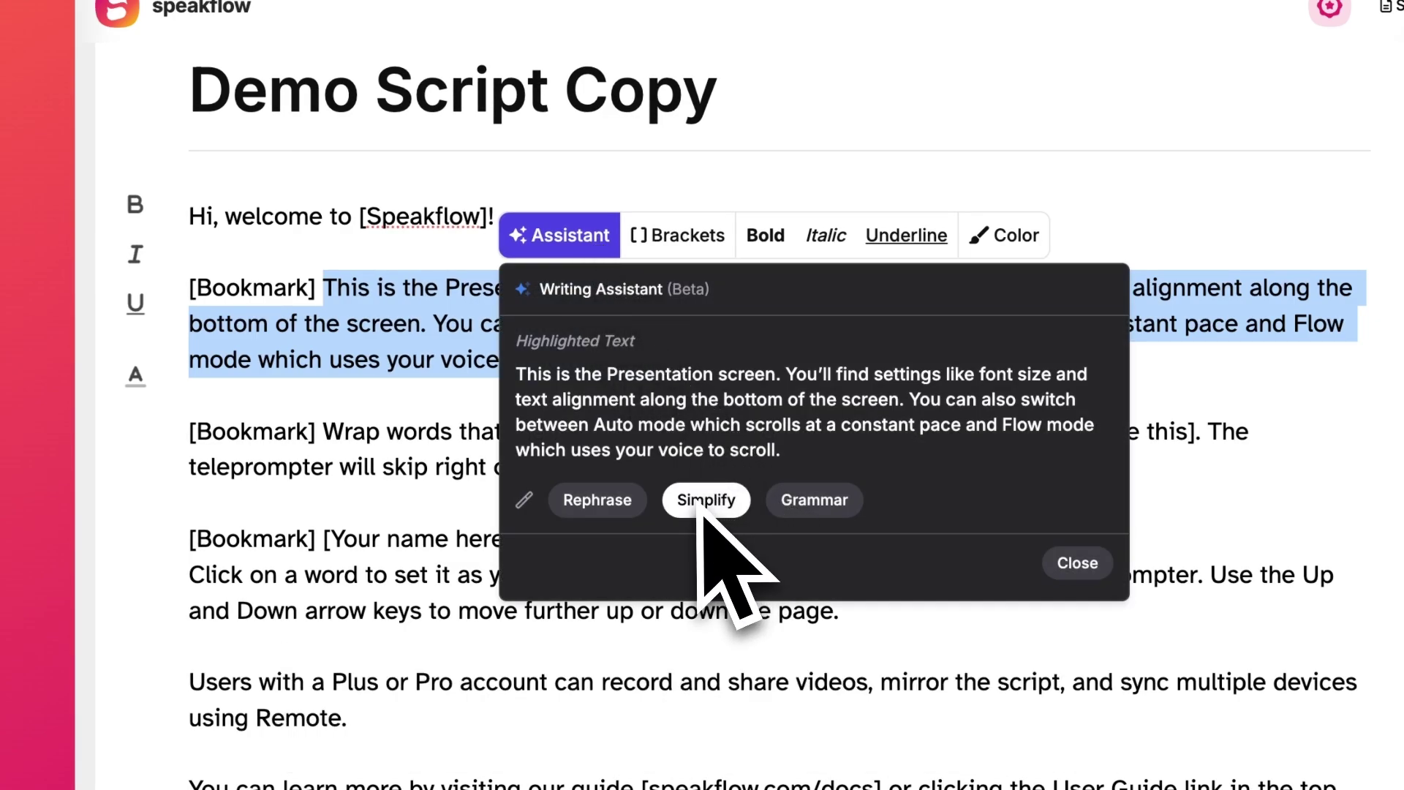
pyautogui.click(627, 504)
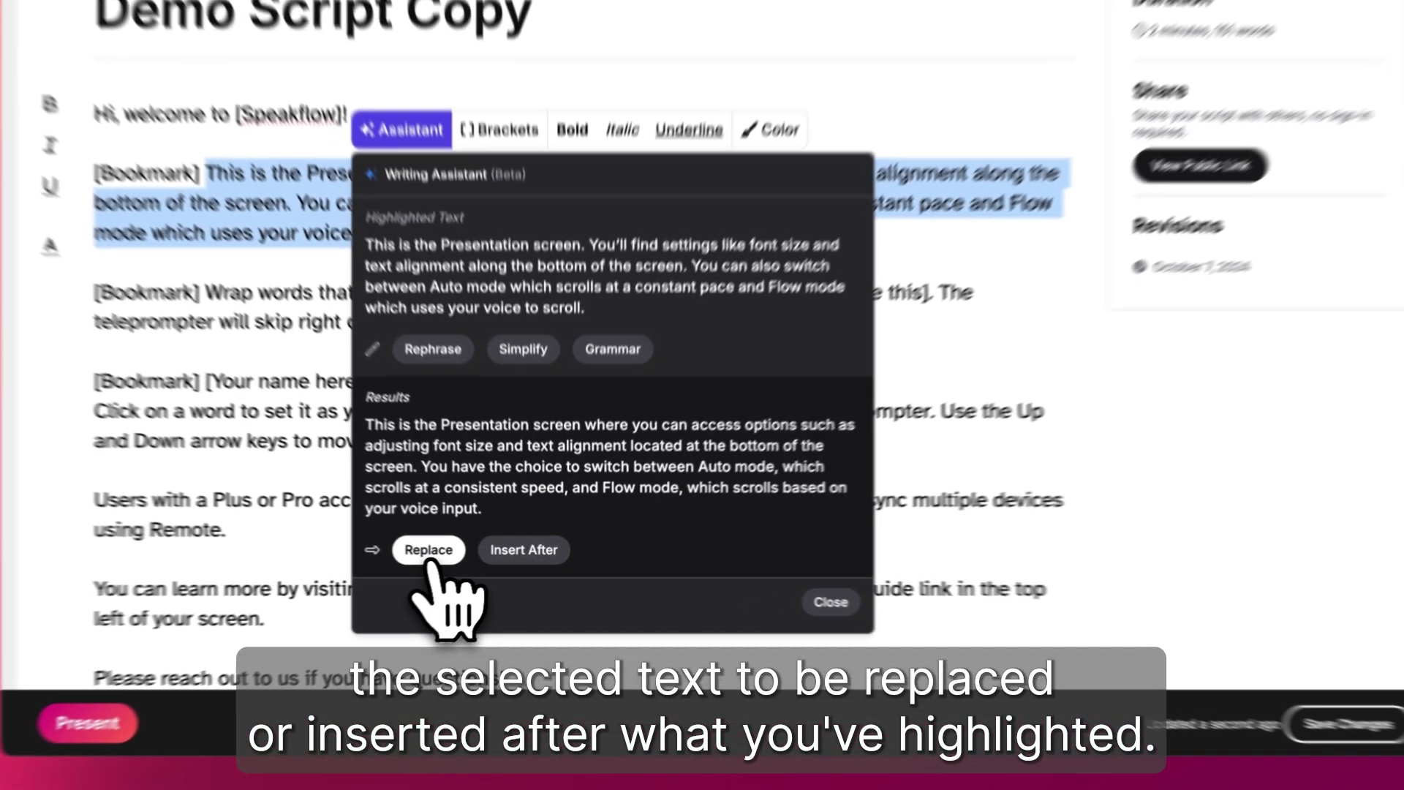
pyautogui.click(466, 556)
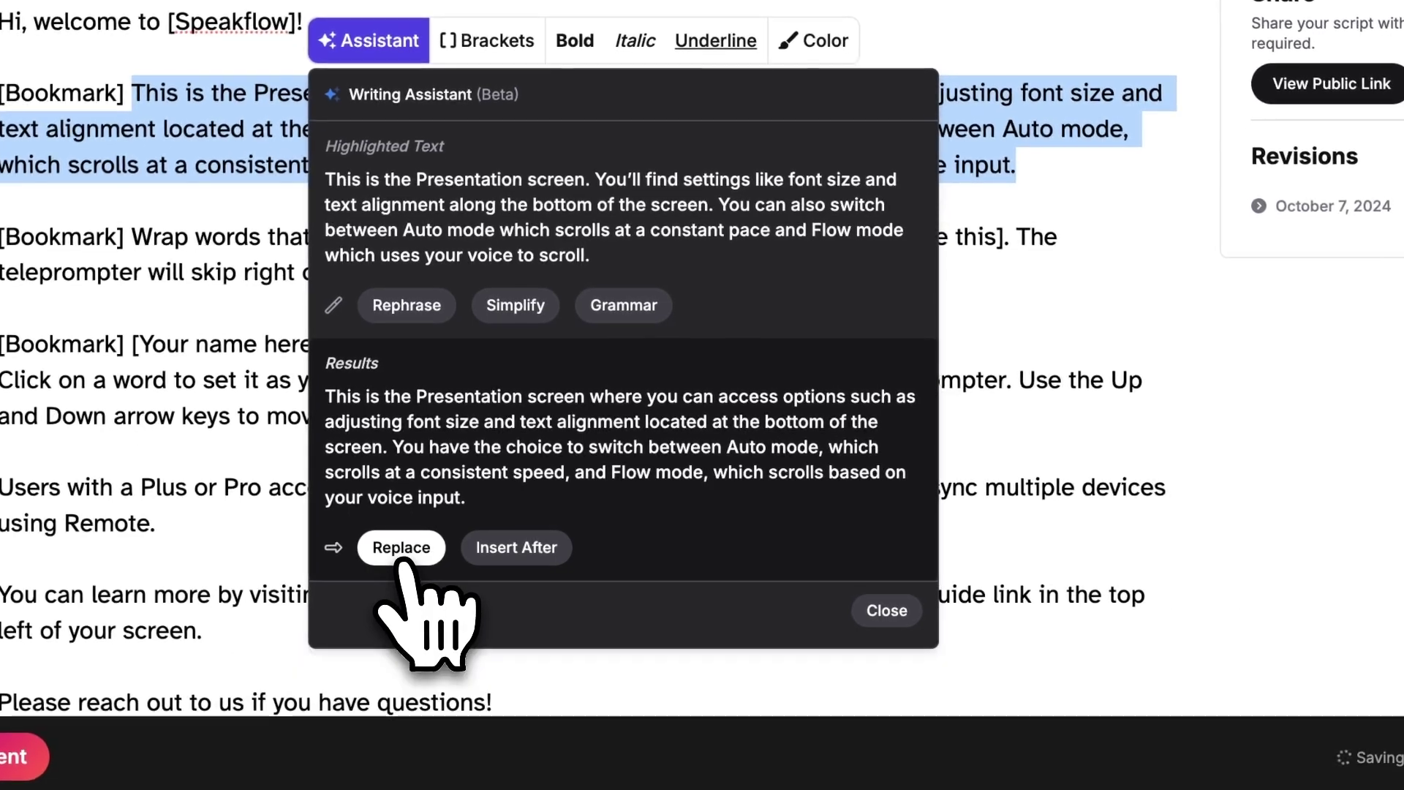
pyautogui.click(887, 610)
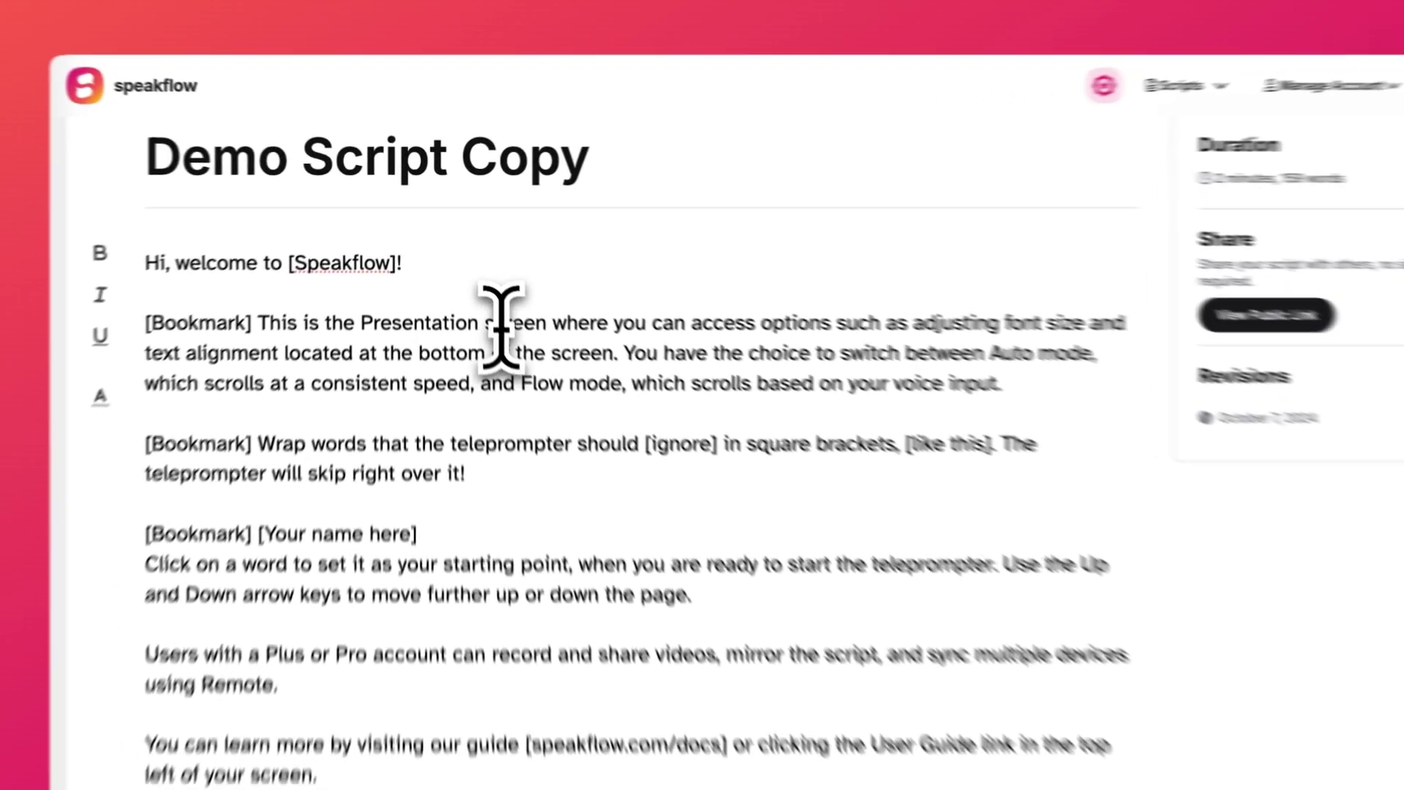
# Put the word 'screen' in square brackets.
pyautogui.doubleClick(477, 279)
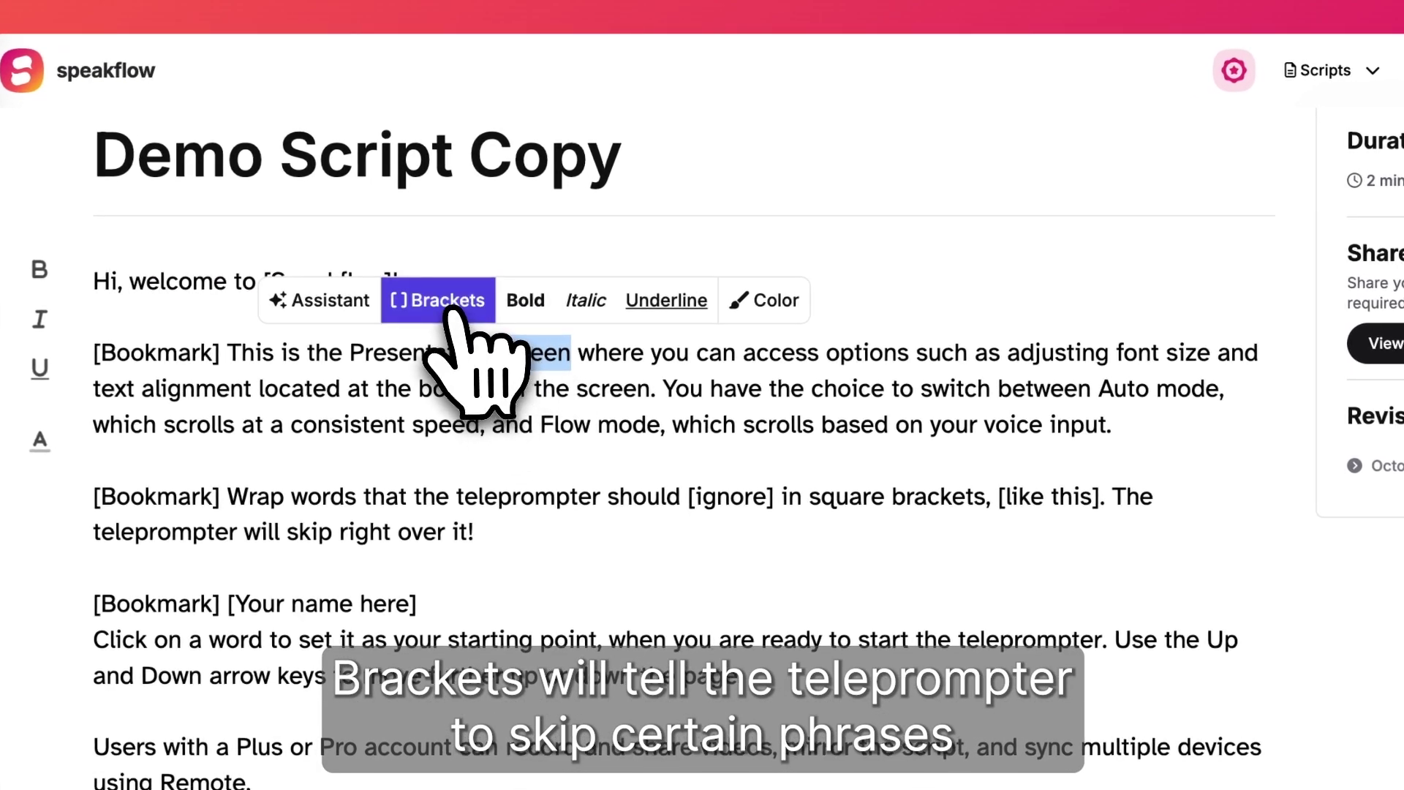
pyautogui.click(450, 309)
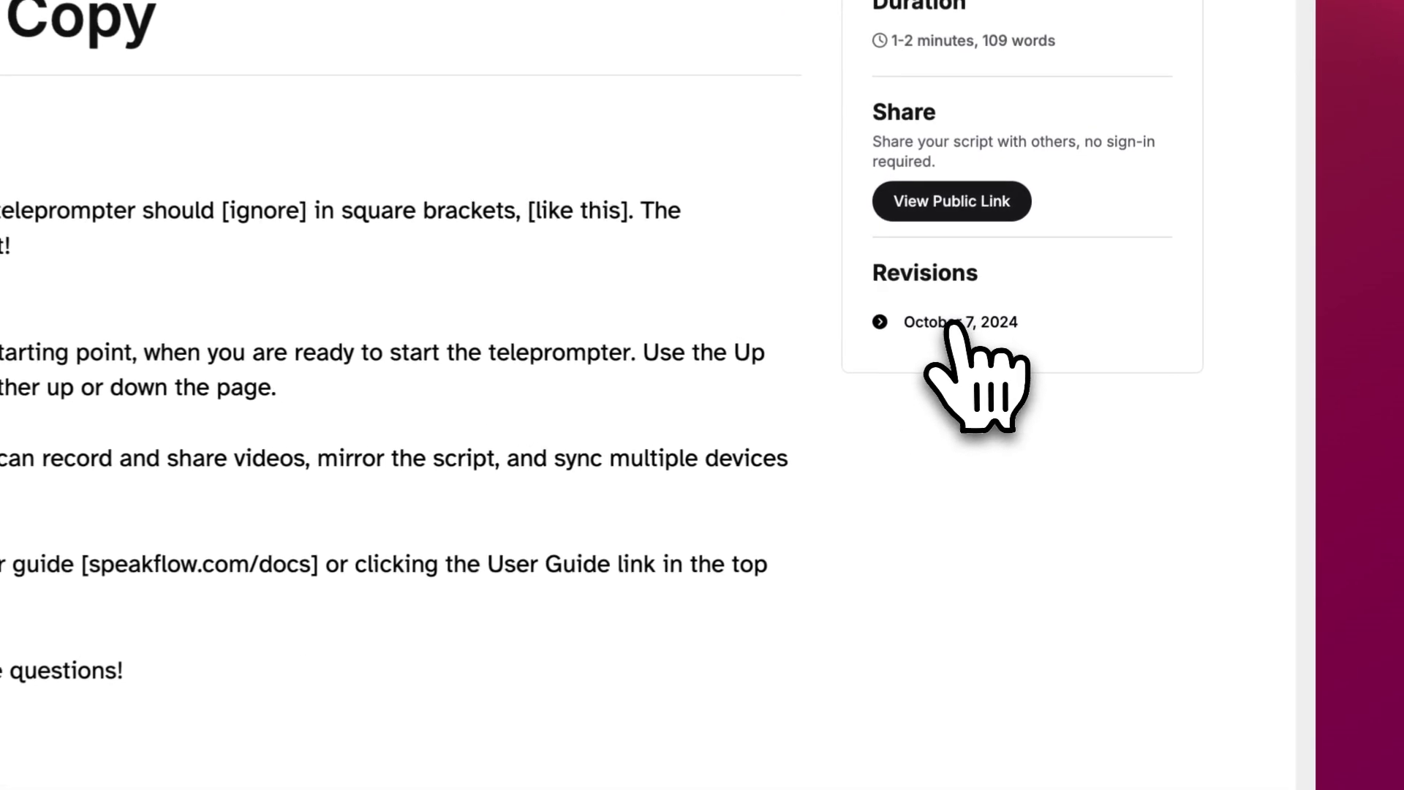
# Revert the script to the 12:37 PM revision from October 7, 2024.
pyautogui.click(1024, 348)
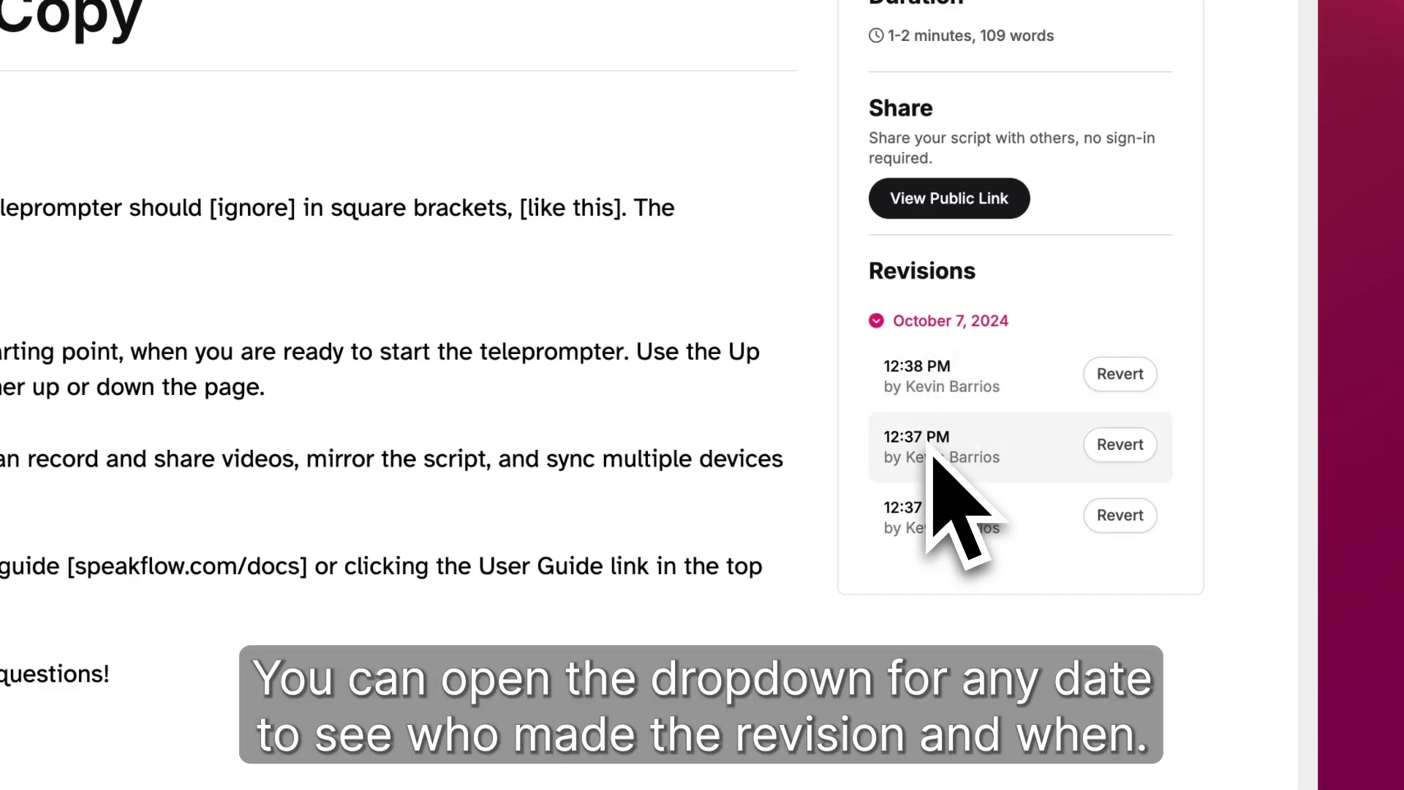
pyautogui.click(1120, 447)
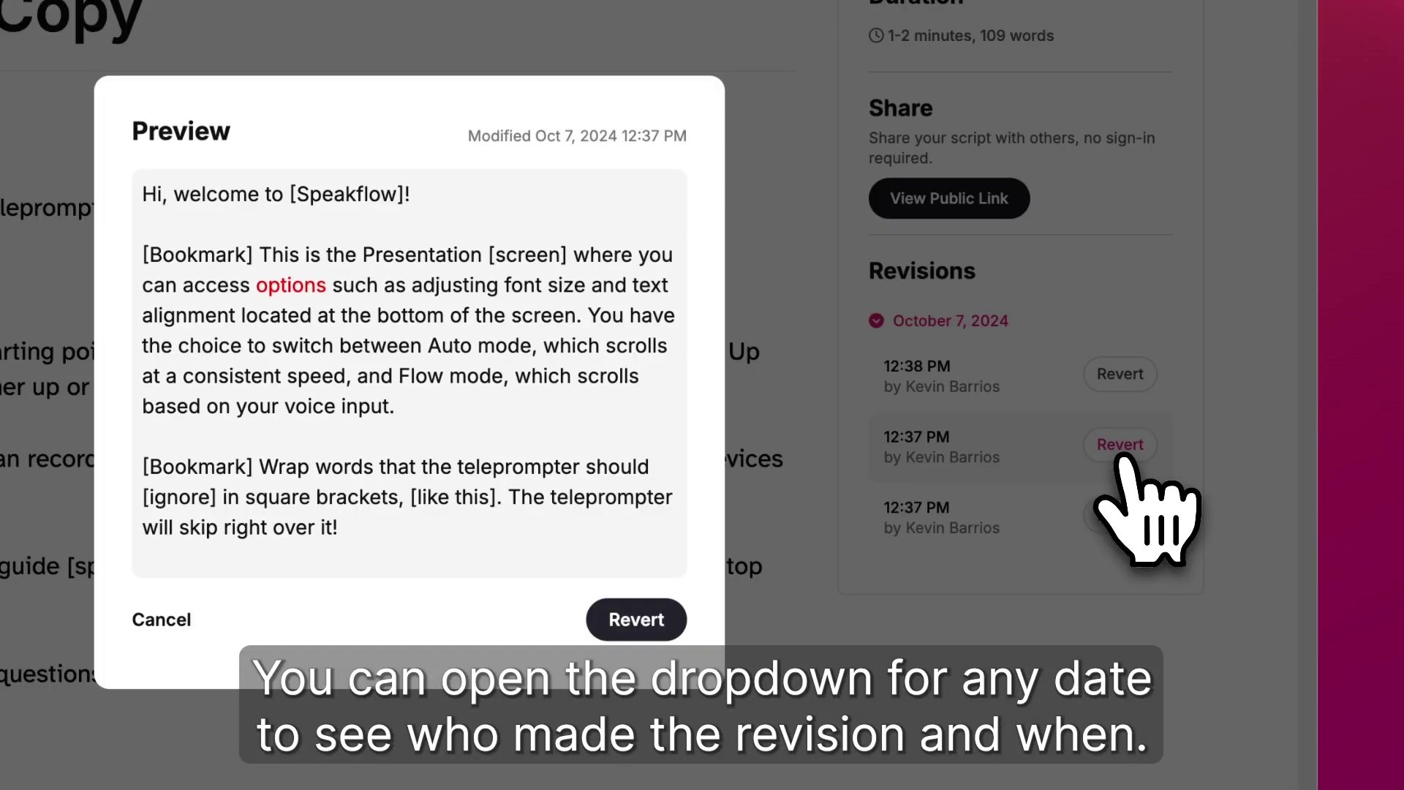
pyautogui.scroll(-10, 339, 348)
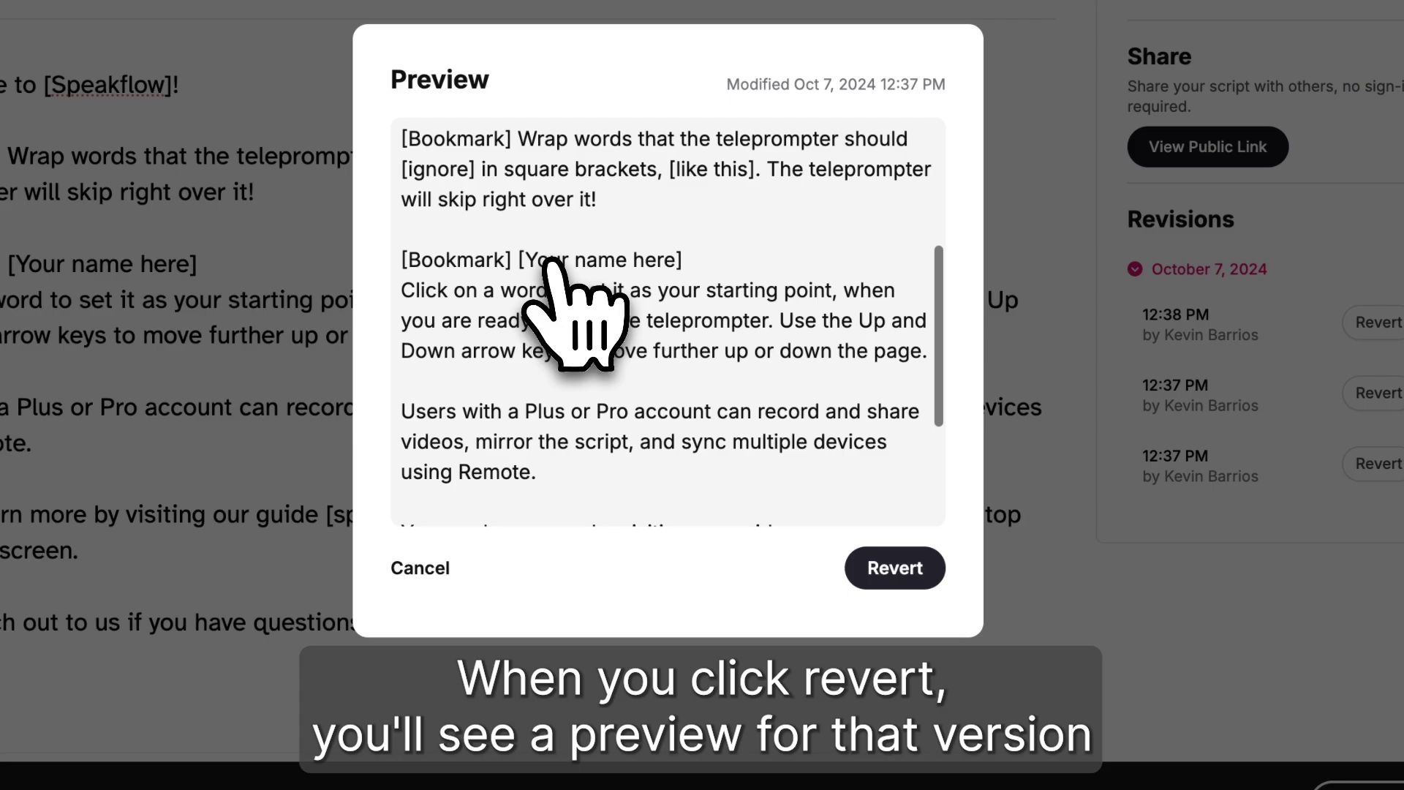
pyautogui.click(891, 566)
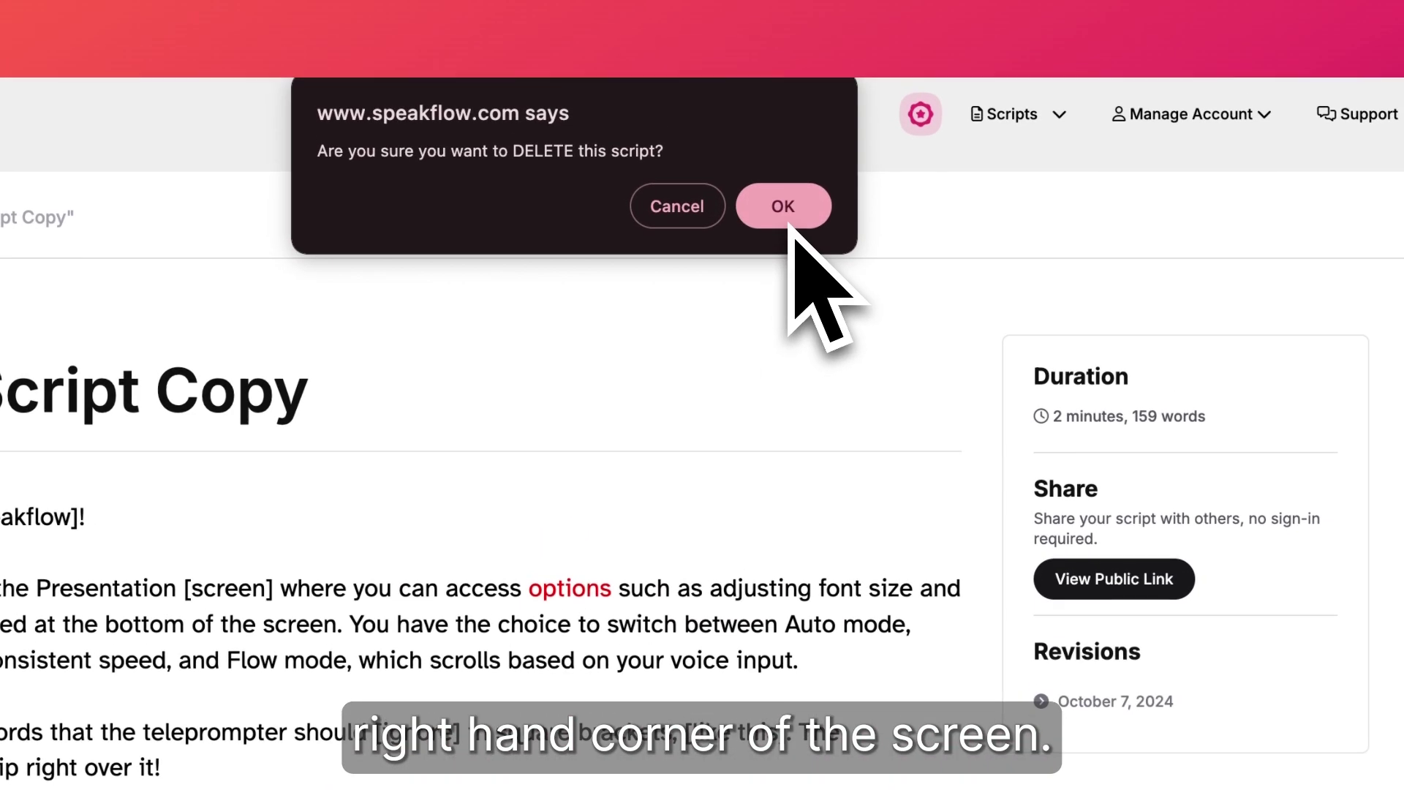
# Confirm deleting the Demo Script Copy script.
pyautogui.click(787, 216)
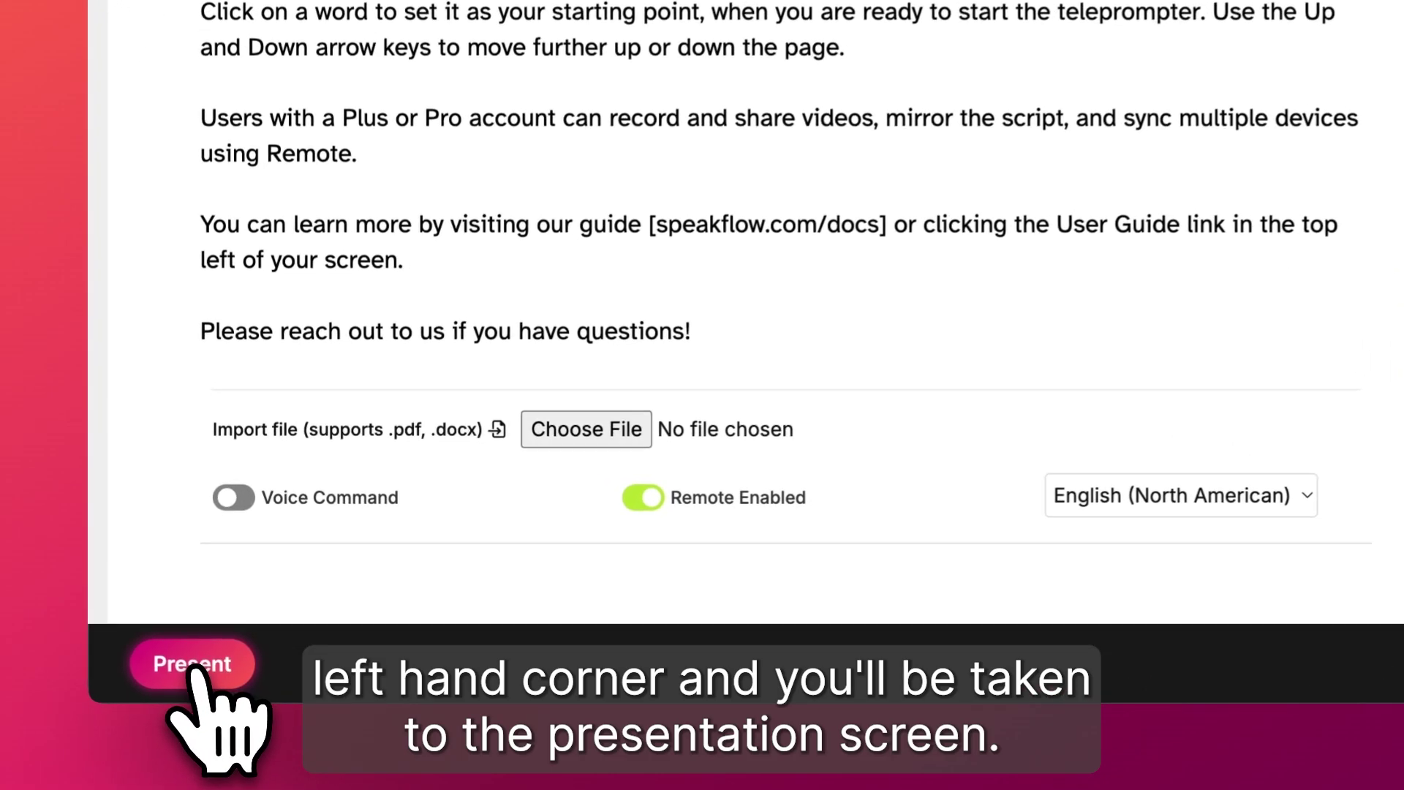
# Present the script on the teleprompter screen, then return to the editor.
pyautogui.click(218, 681)
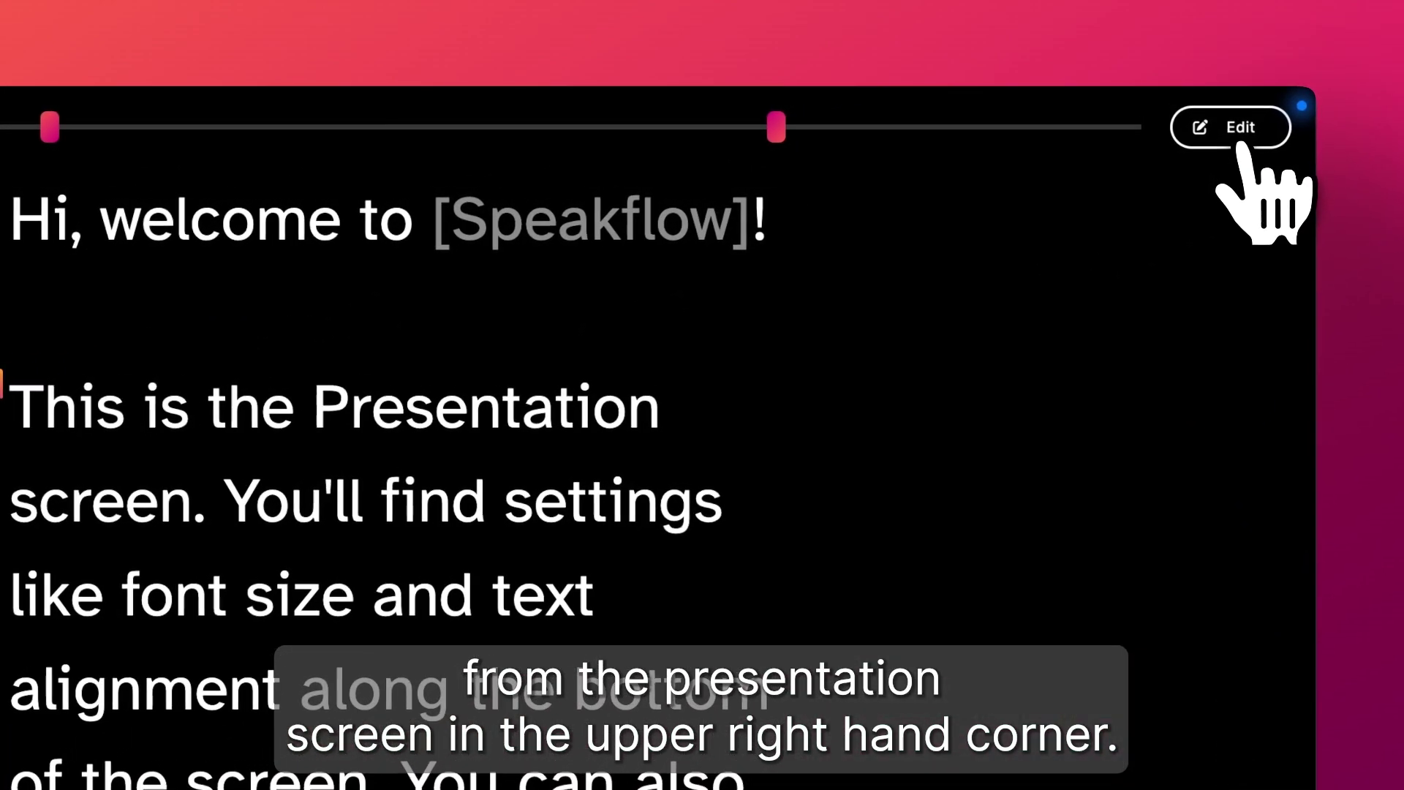
pyautogui.click(1236, 130)
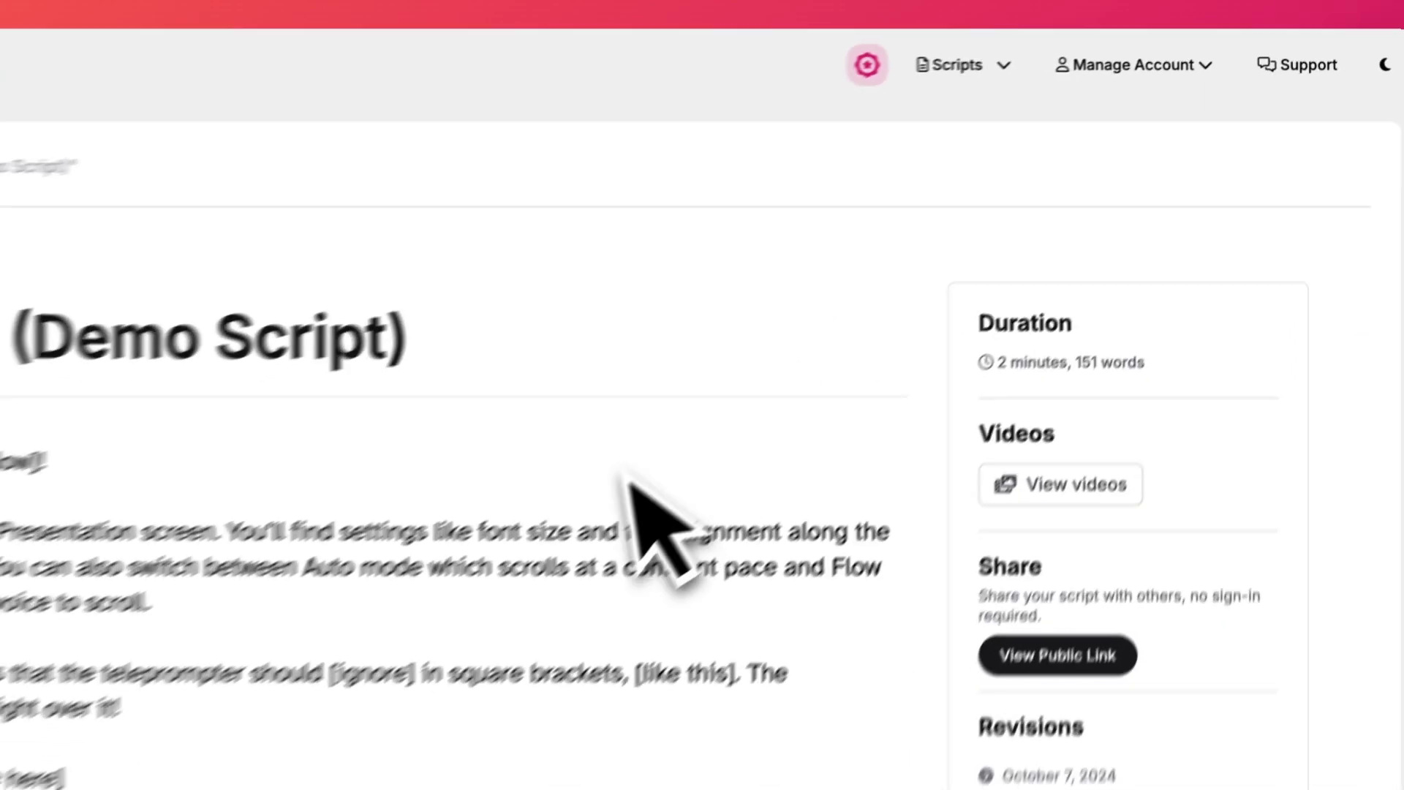